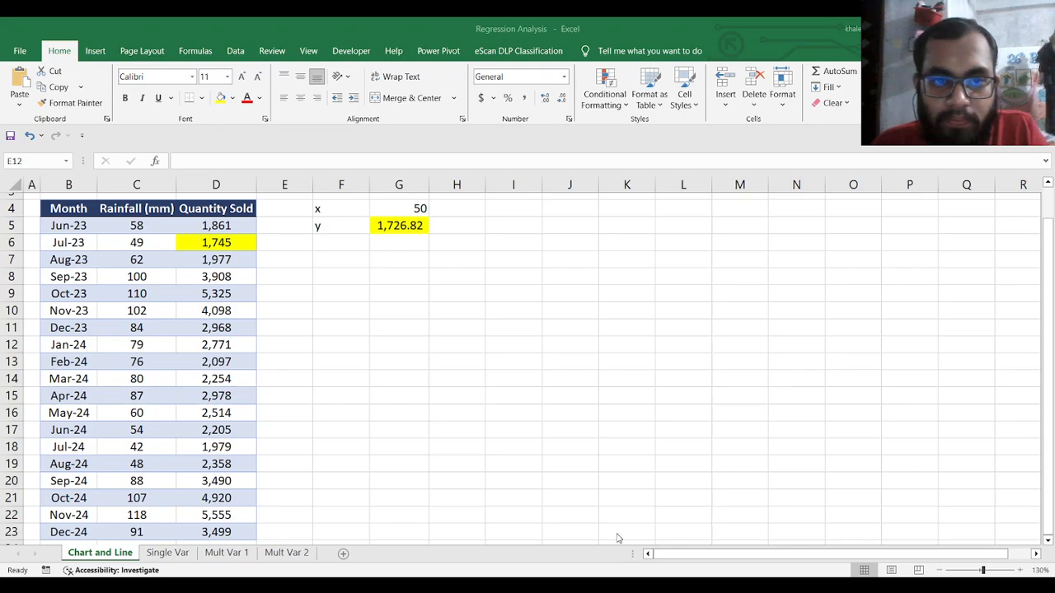
pyautogui.click(268, 347)
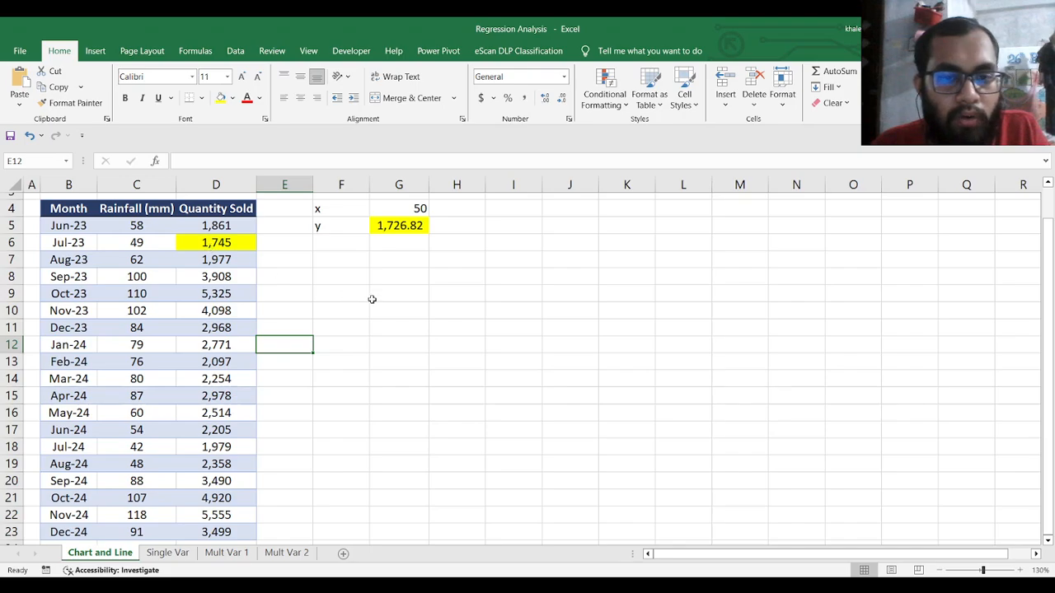
pyautogui.hotkey('alt', 'Tab')
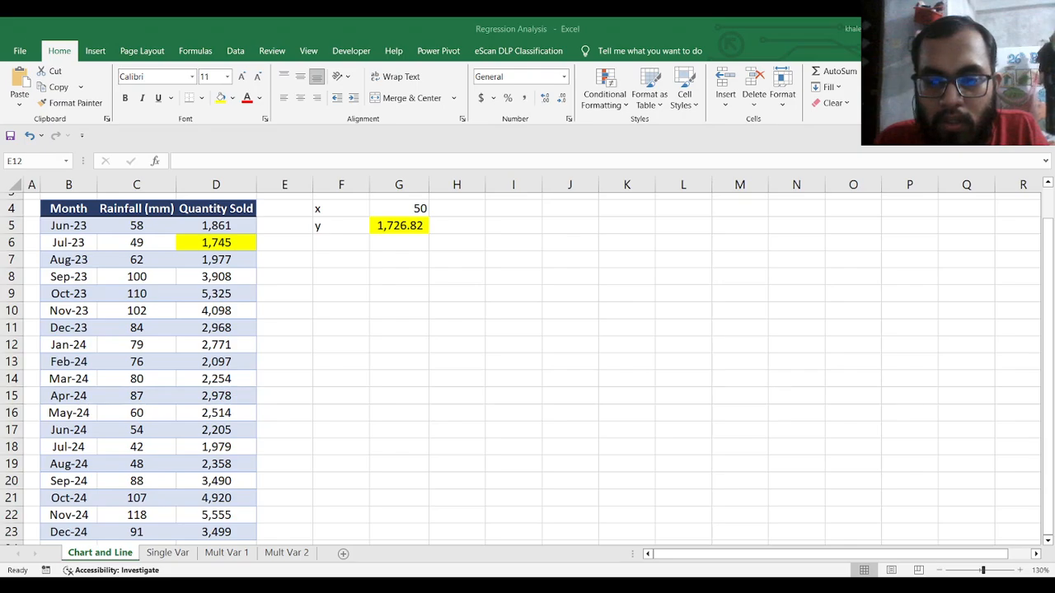
pyautogui.hotkey('alt', 'Tab')
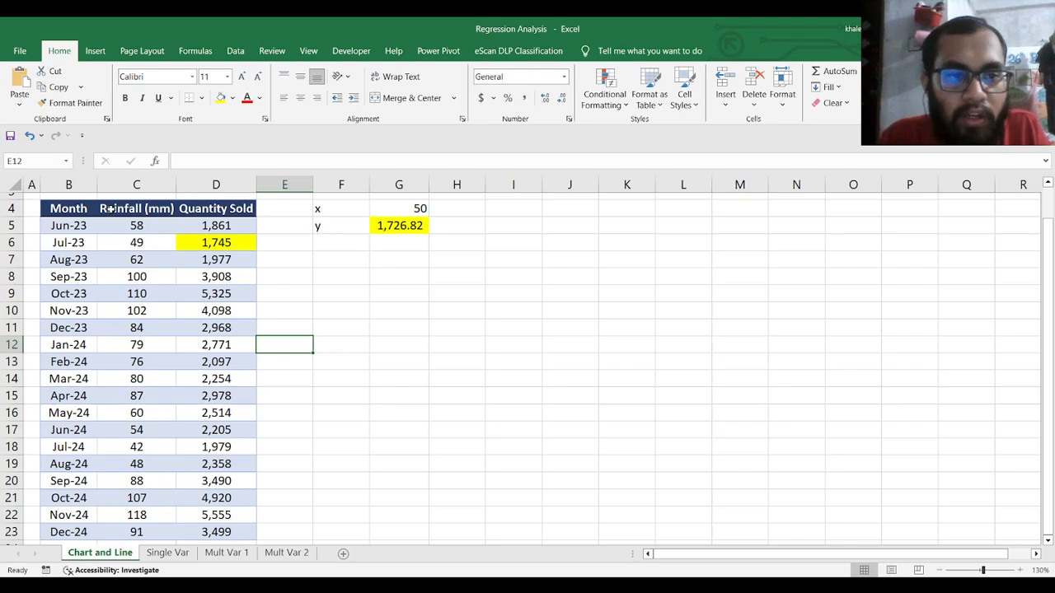
# Step: Insert a scatter chart from the Rainfall (mm) and Quantity Sold columns, including their headers, C4:D23
pyautogui.moveTo(101, 209); pyautogui.dragTo(239, 443)
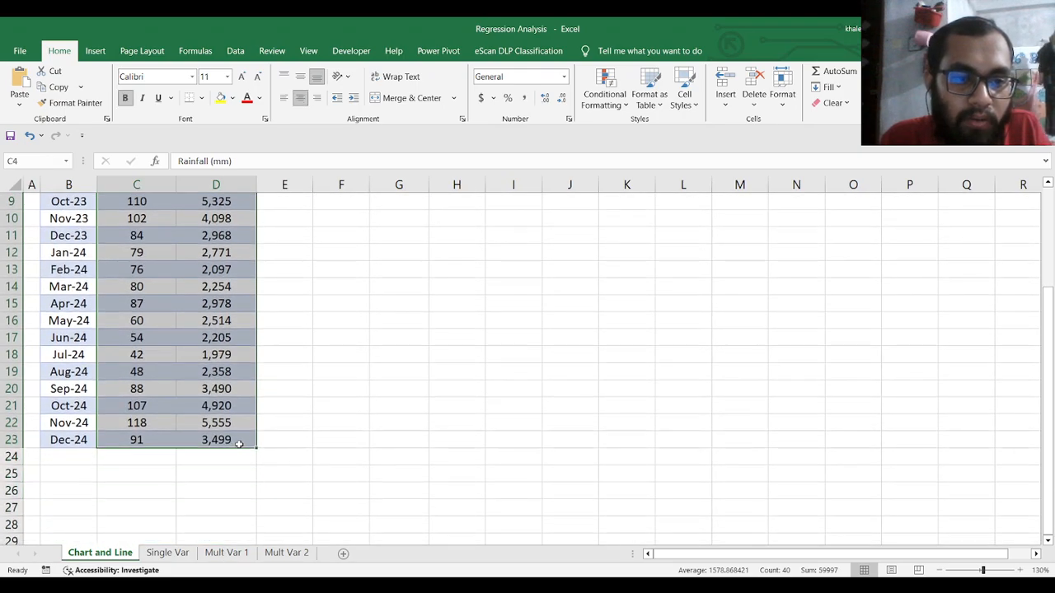
pyautogui.click(93, 51)
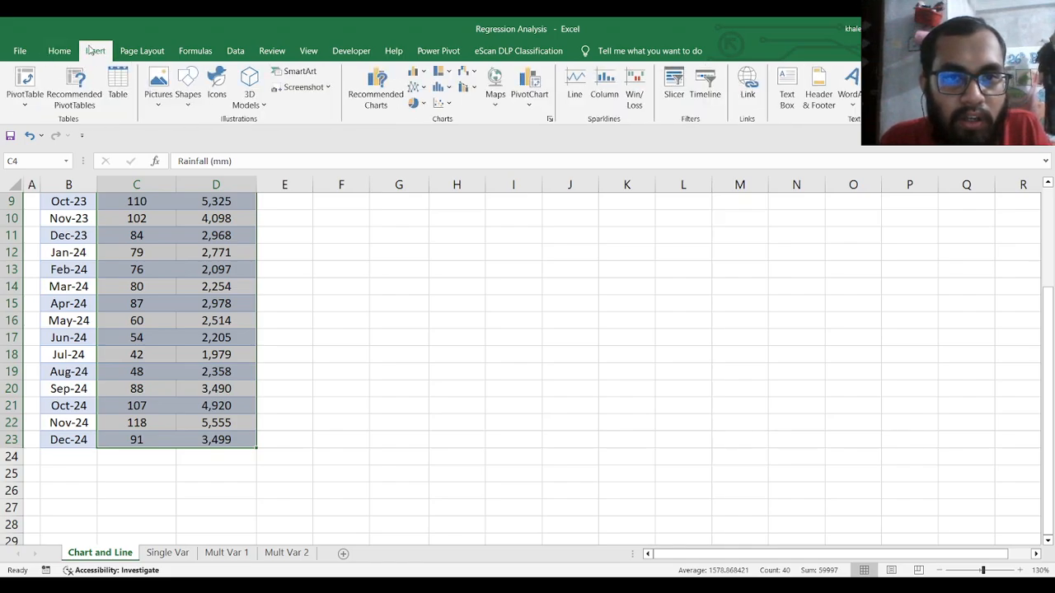
pyautogui.click(376, 99)
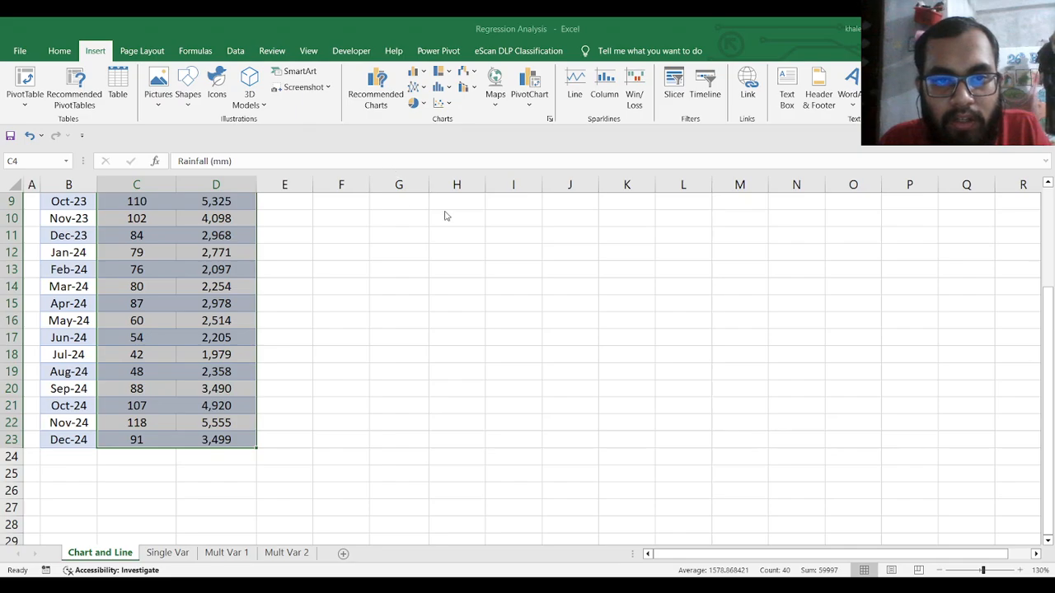
pyautogui.hotkey('alt', 'F1')
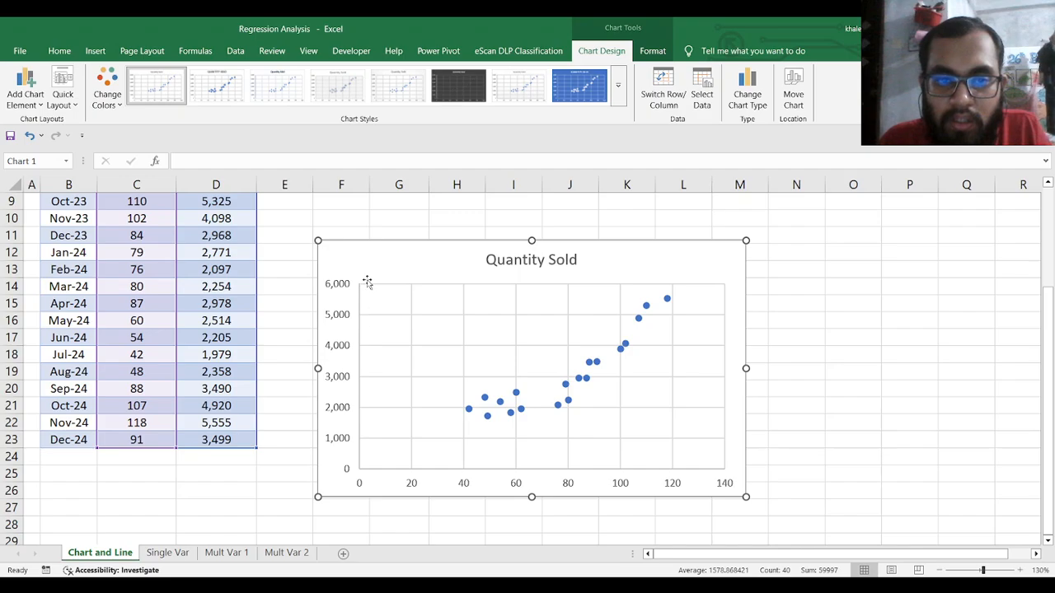
# Step: Compare the rainfall and quantity sold figures in the table with the points plotted on the scatter chart
pyautogui.click(1048, 183)
pyautogui.click(1048, 183)
pyautogui.click(1048, 183)
pyautogui.click(1047, 183)
pyautogui.click(1048, 183)
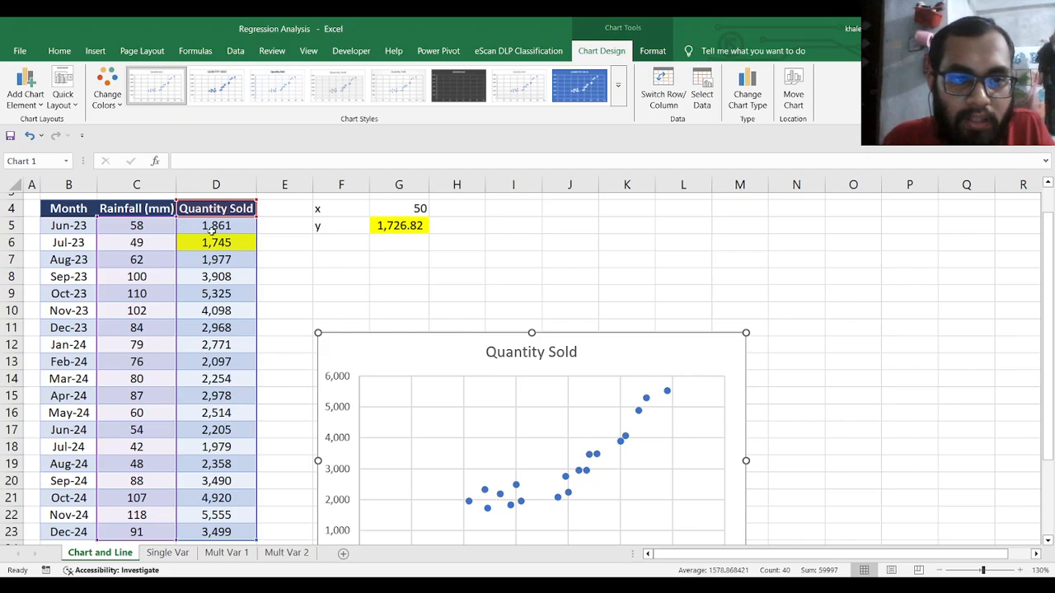
pyautogui.click(1048, 541)
pyautogui.click(1047, 540)
pyautogui.click(1047, 541)
pyautogui.click(1048, 541)
pyautogui.click(1048, 540)
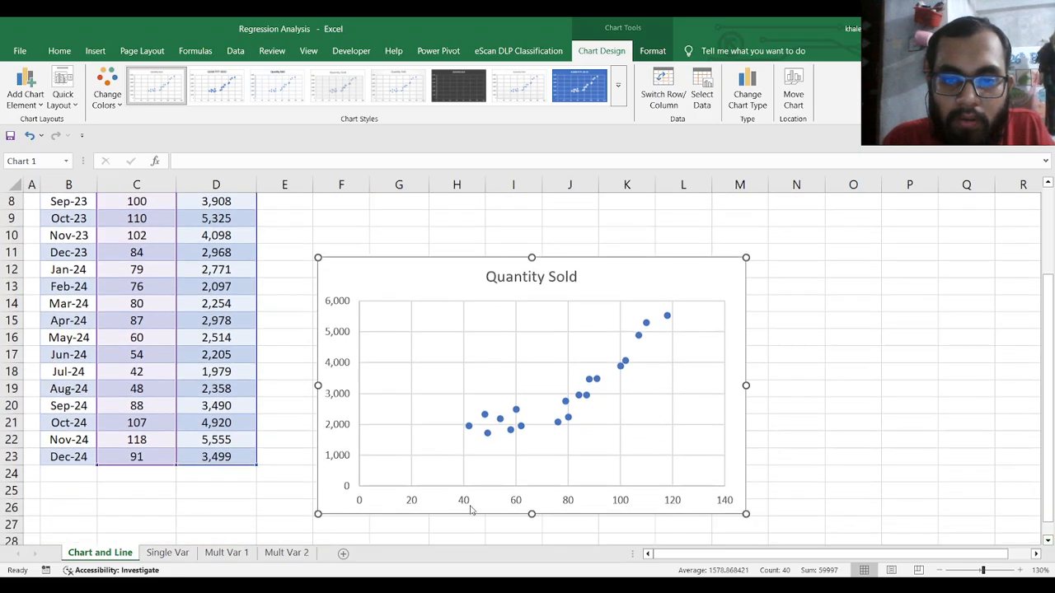
# Step: Add a linear trendline to the scatter chart's data points and display its equation on the chart
pyautogui.click(467, 427)
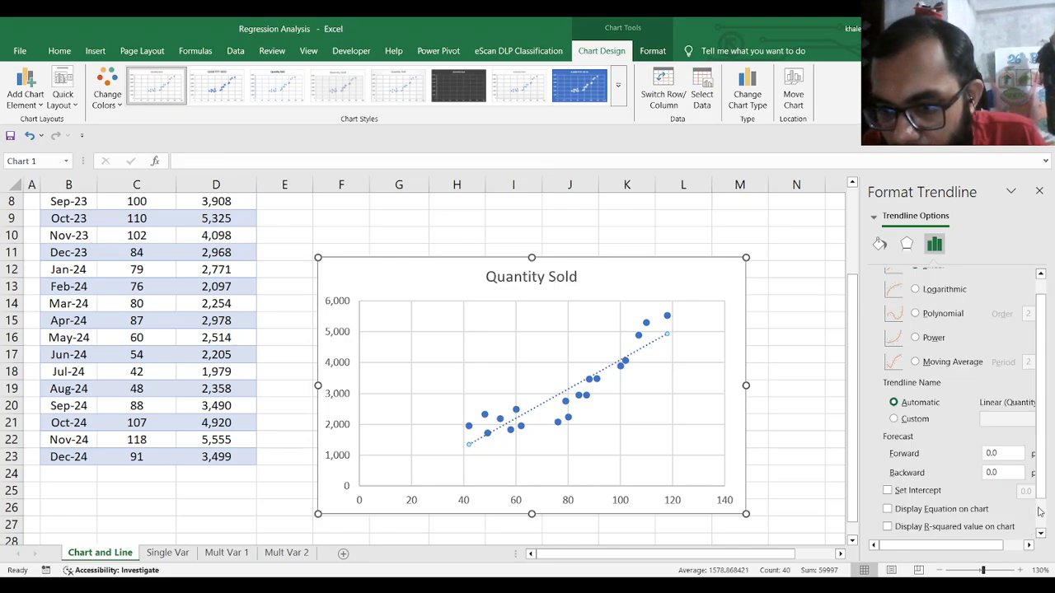
pyautogui.click(1040, 512)
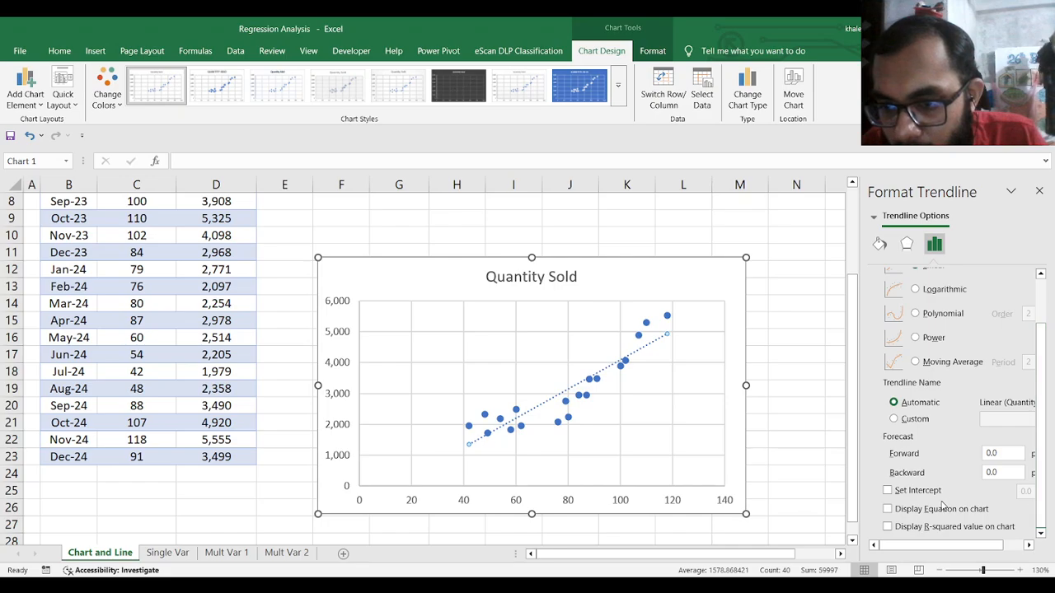
pyautogui.click(894, 511)
pyautogui.click(894, 511)
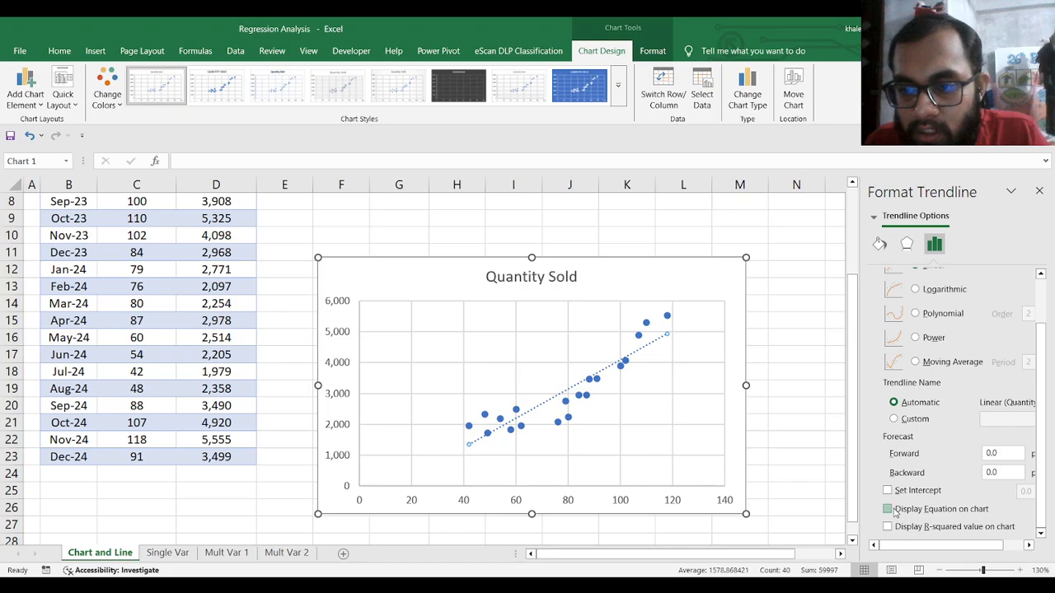
pyautogui.click(894, 511)
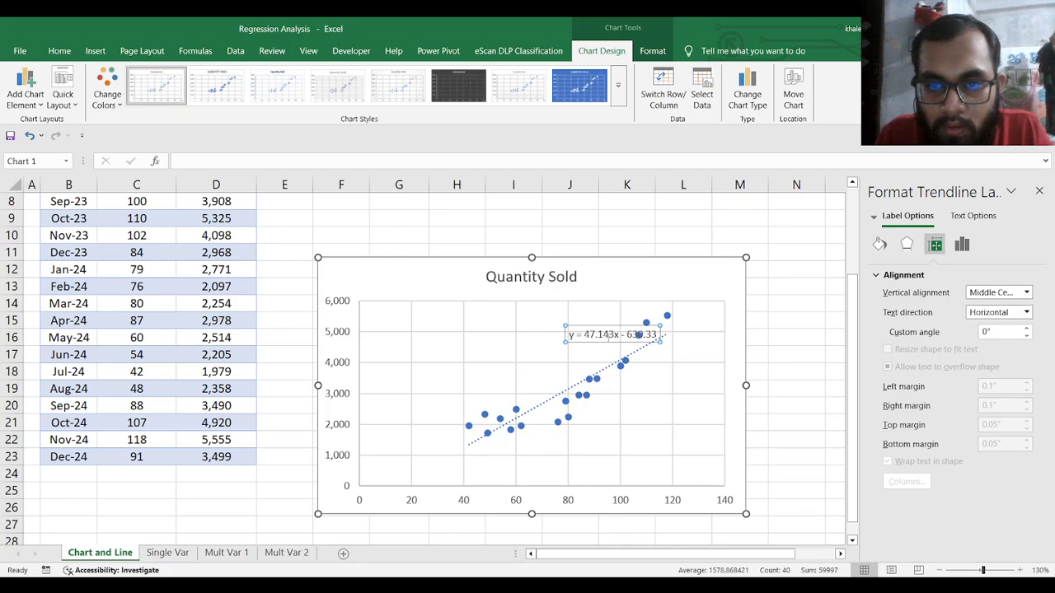
# Step: Move the trendline equation label off the data points to the space above the plot area, beside the chart title
pyautogui.click(609, 336)
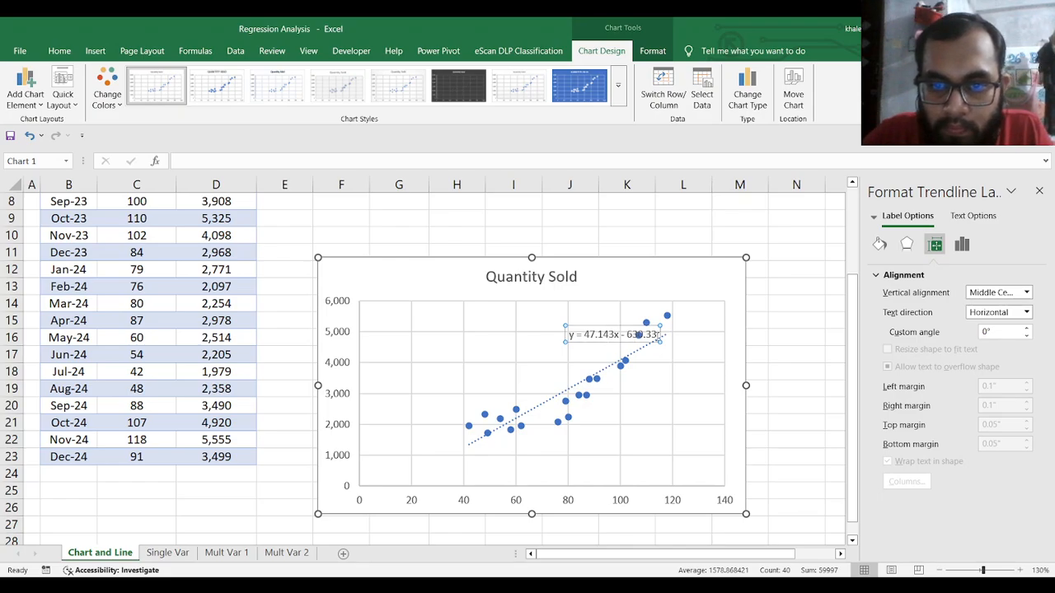
pyautogui.click(730, 393)
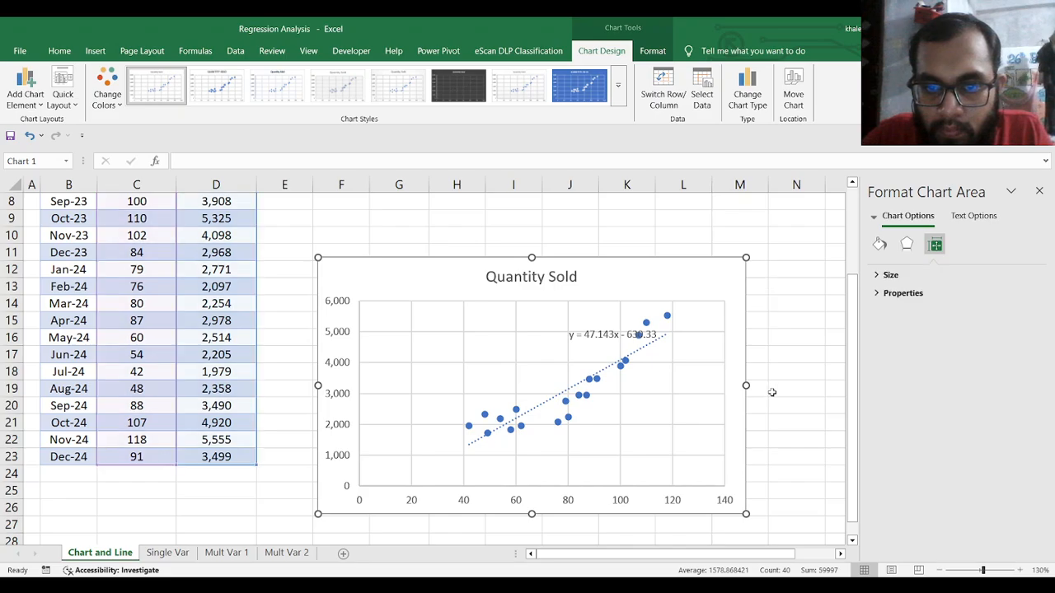
pyautogui.click(771, 393)
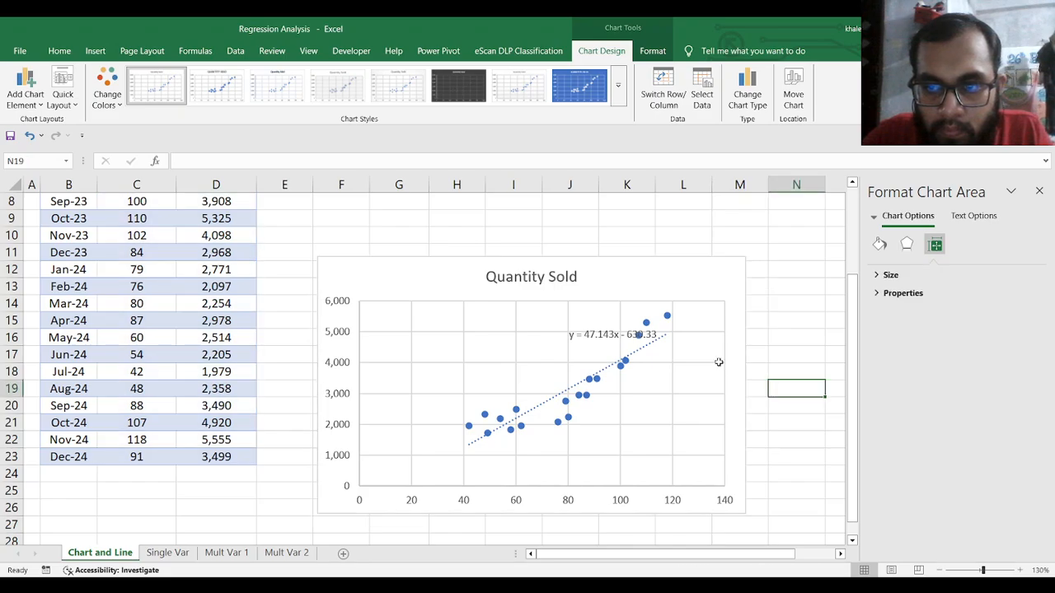
pyautogui.click(582, 336)
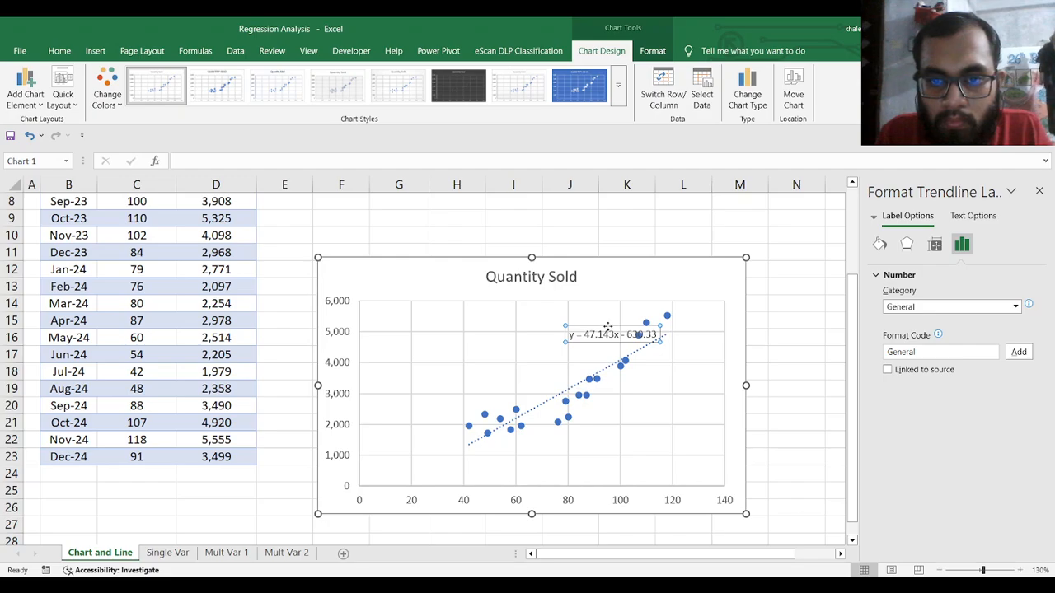
pyautogui.moveTo(602, 324); pyautogui.dragTo(645, 281)
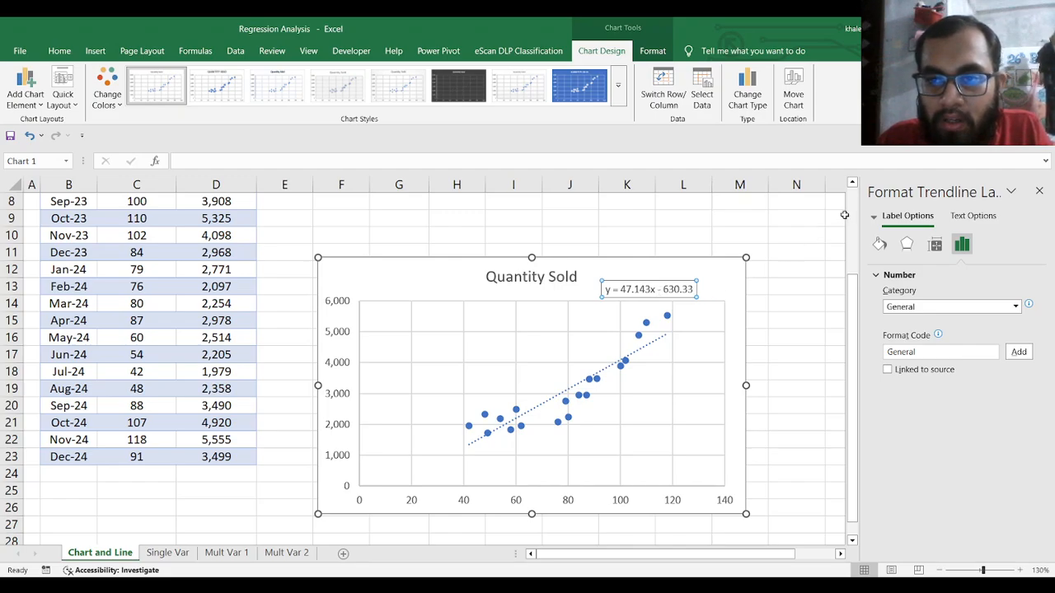
# Step: Examine the existing y formula in G5 and the x value it uses in G4
pyautogui.scroll(3, 849, 215)
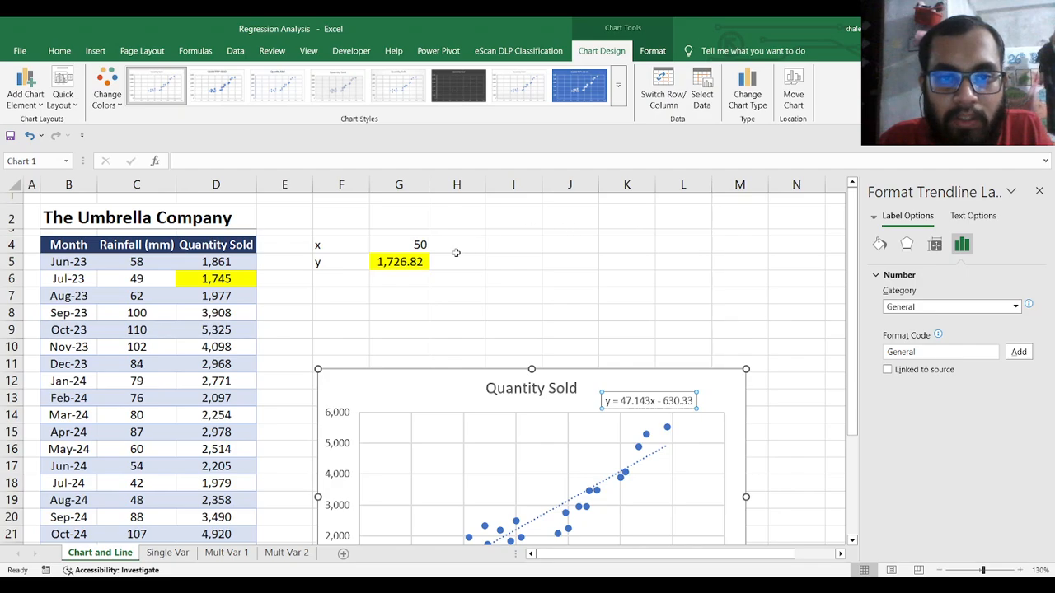
pyautogui.click(403, 273)
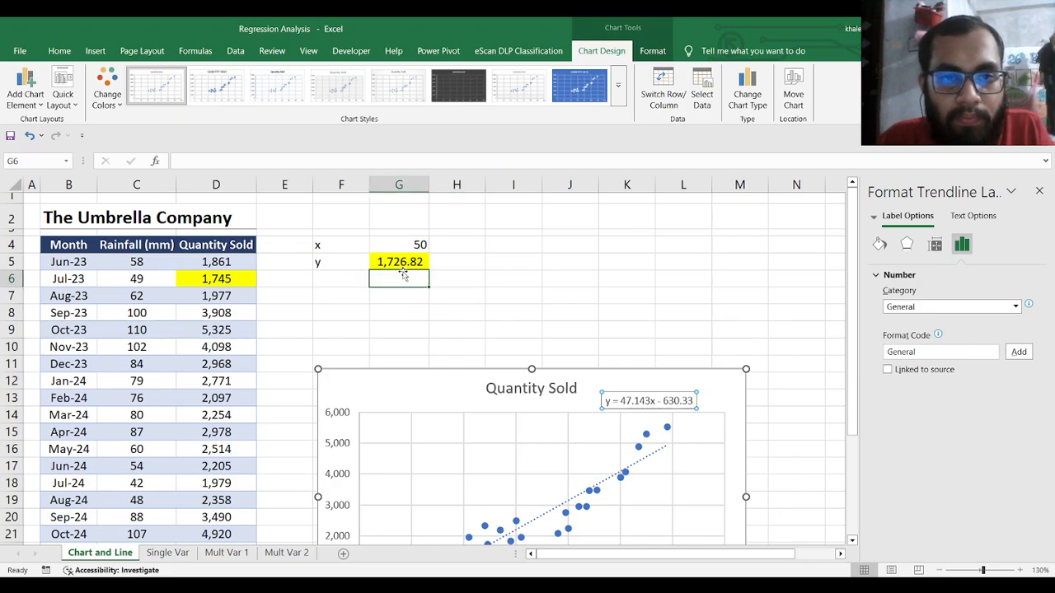
pyautogui.click(403, 262)
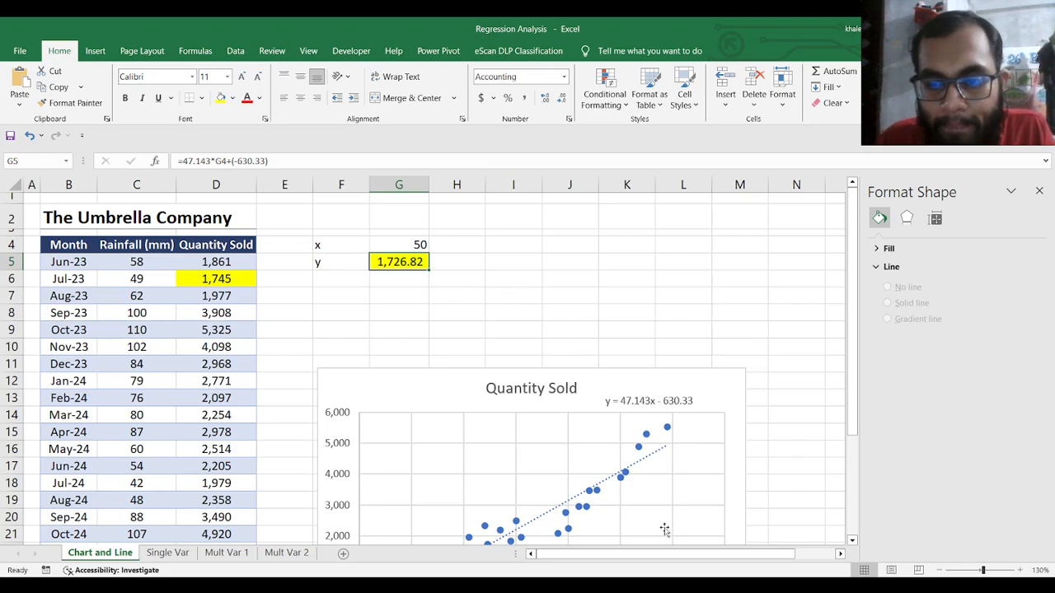
pyautogui.hotkey('alt', 'Tab')
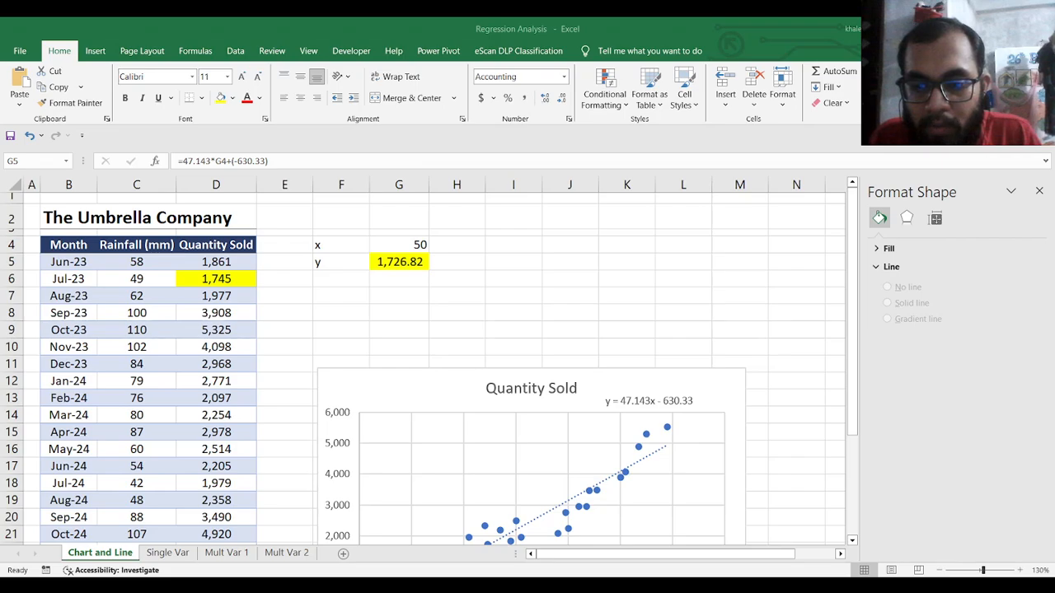
pyautogui.click(579, 327)
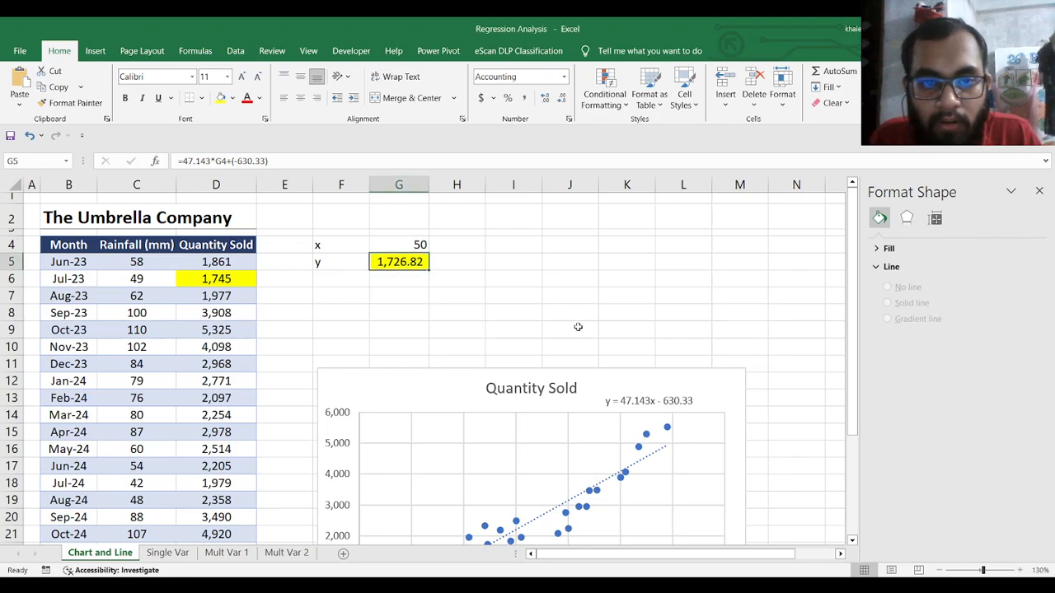
pyautogui.click(444, 263)
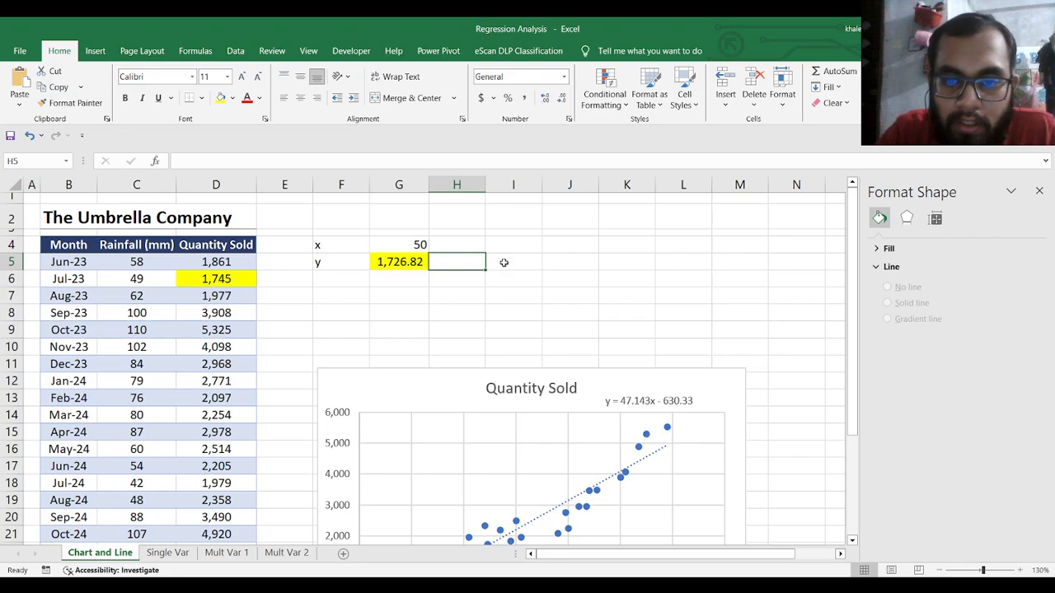
pyautogui.click(421, 243)
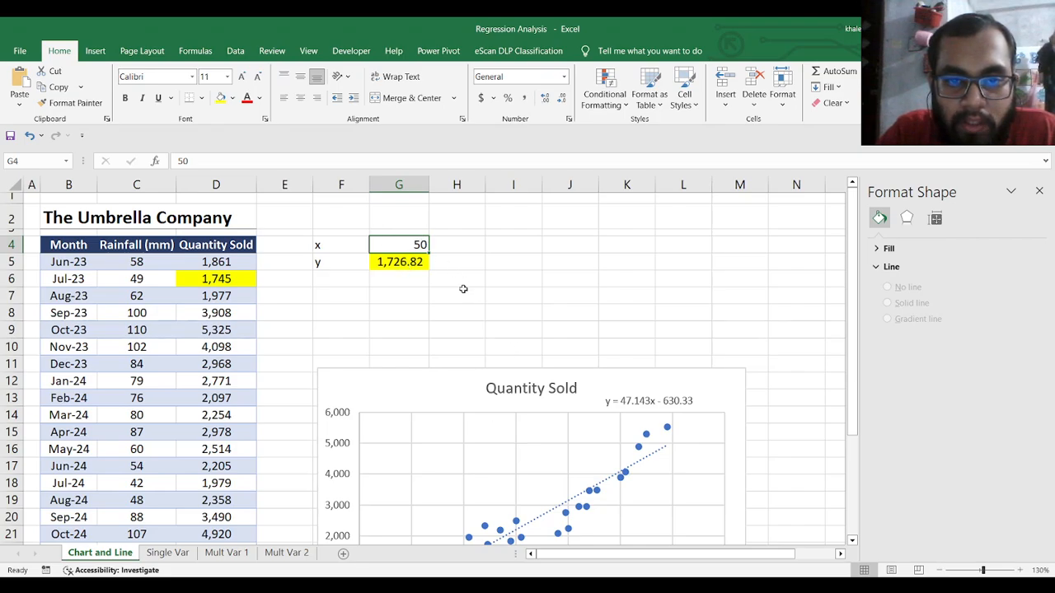
pyautogui.click(502, 265)
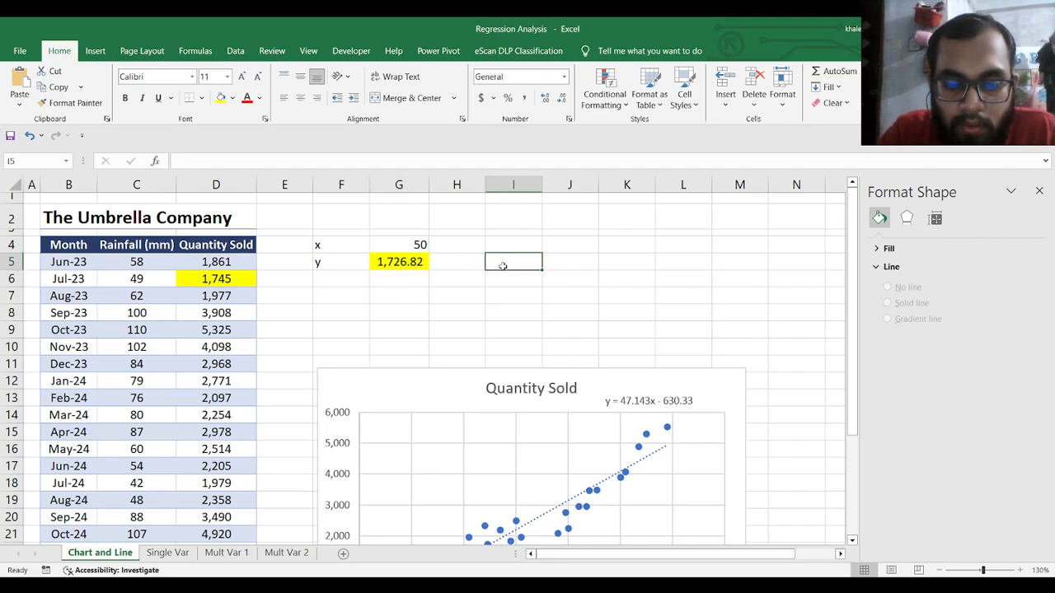
pyautogui.write('4')
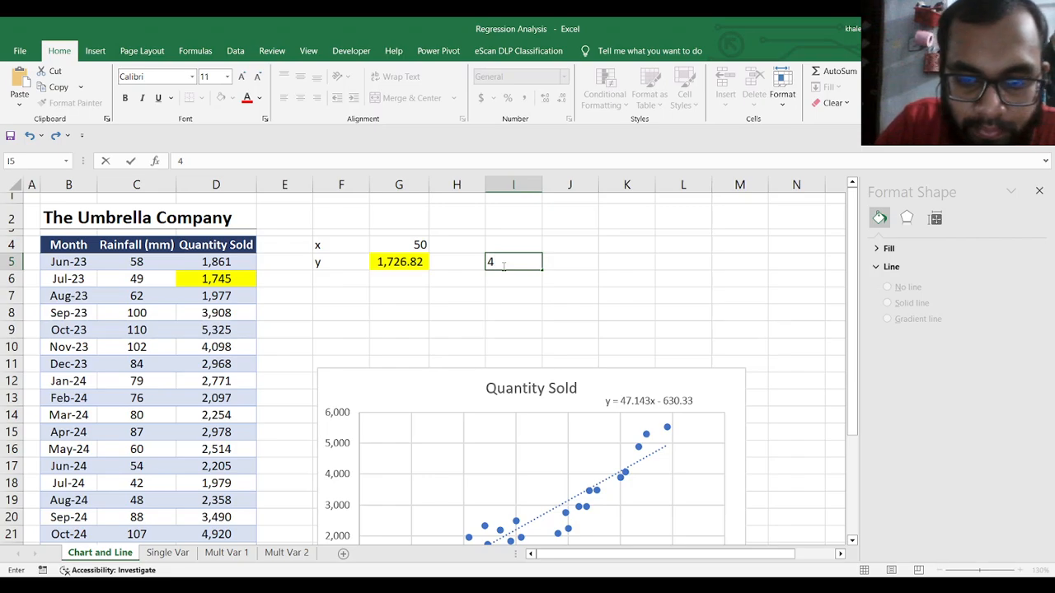
pyautogui.write('7.')
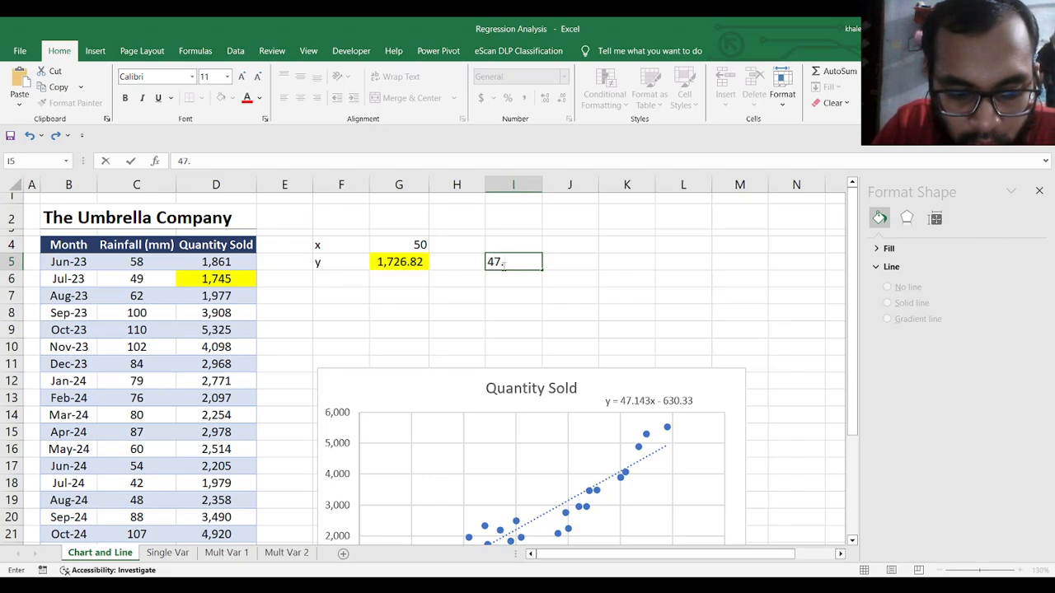
pyautogui.write('143')
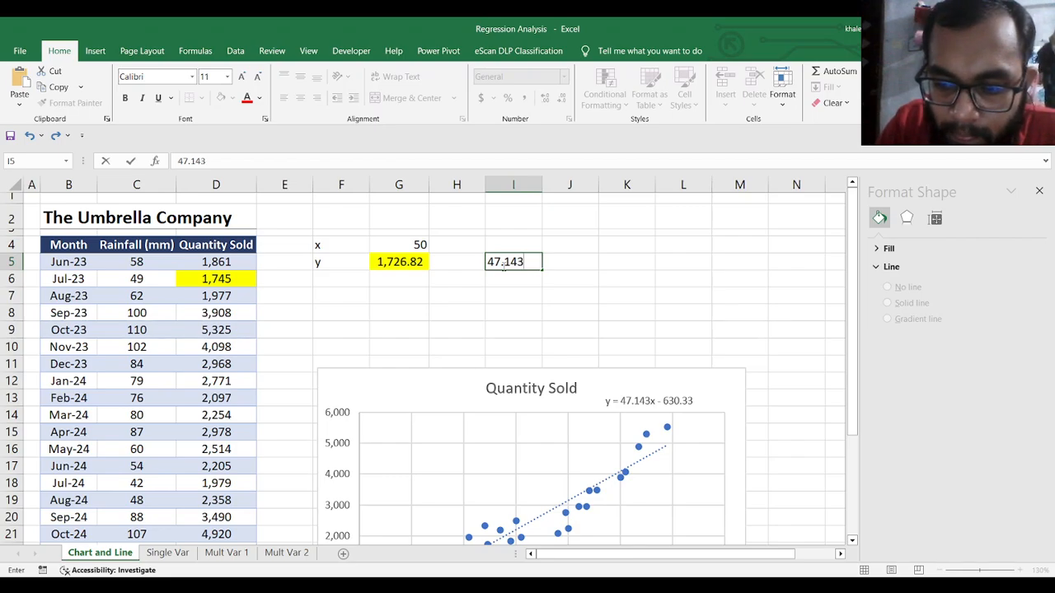
pyautogui.write('*')
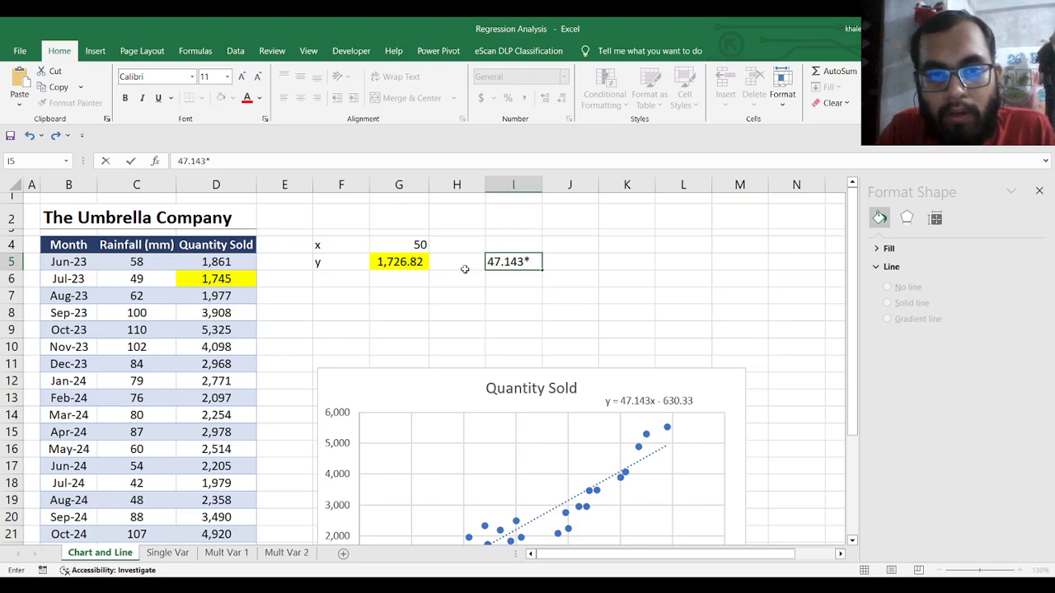
pyautogui.click(420, 245)
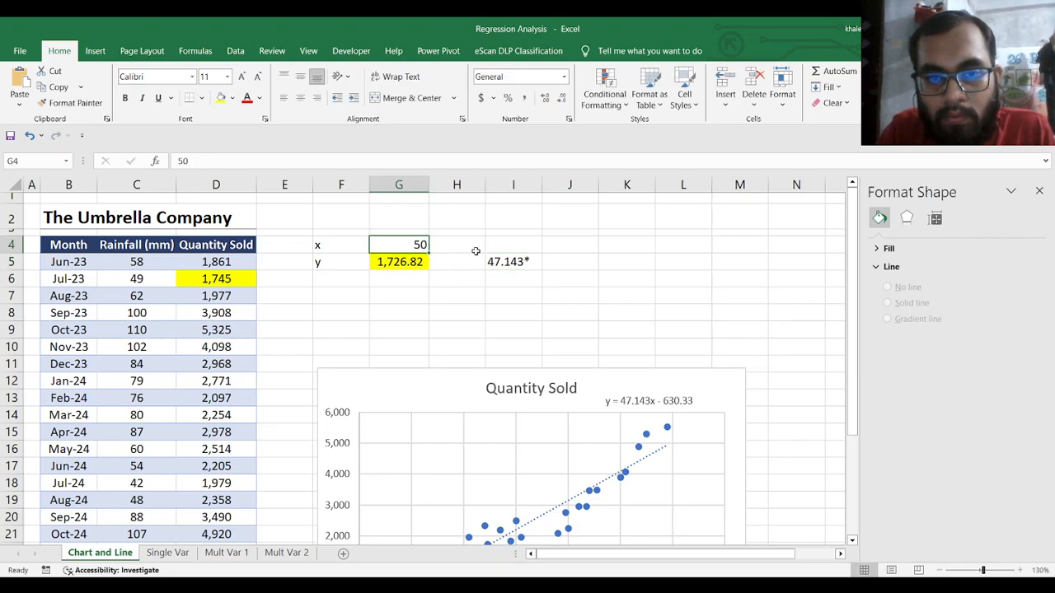
pyautogui.click(509, 261)
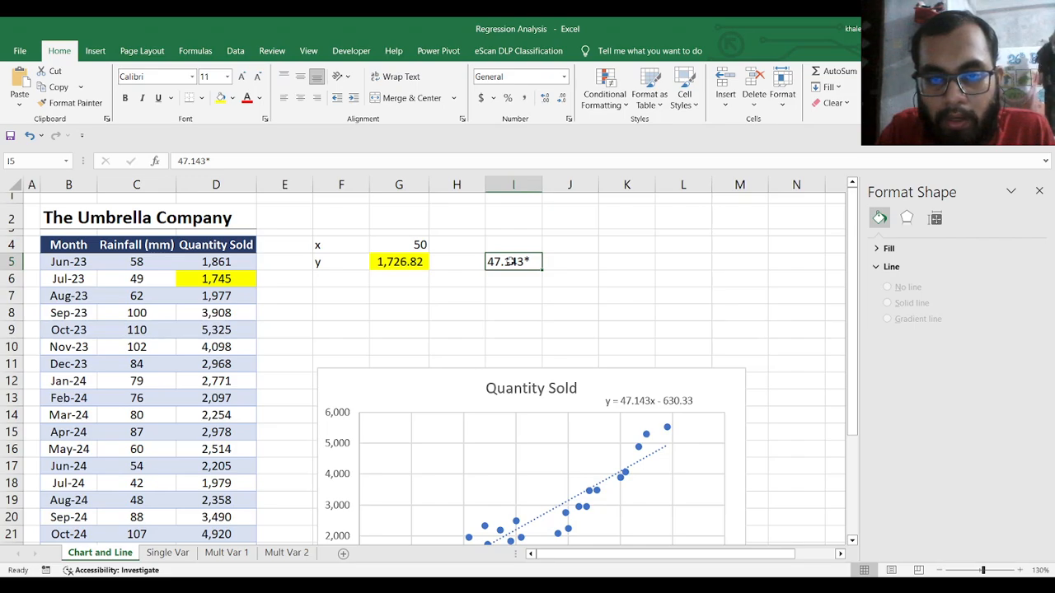
pyautogui.write('5')
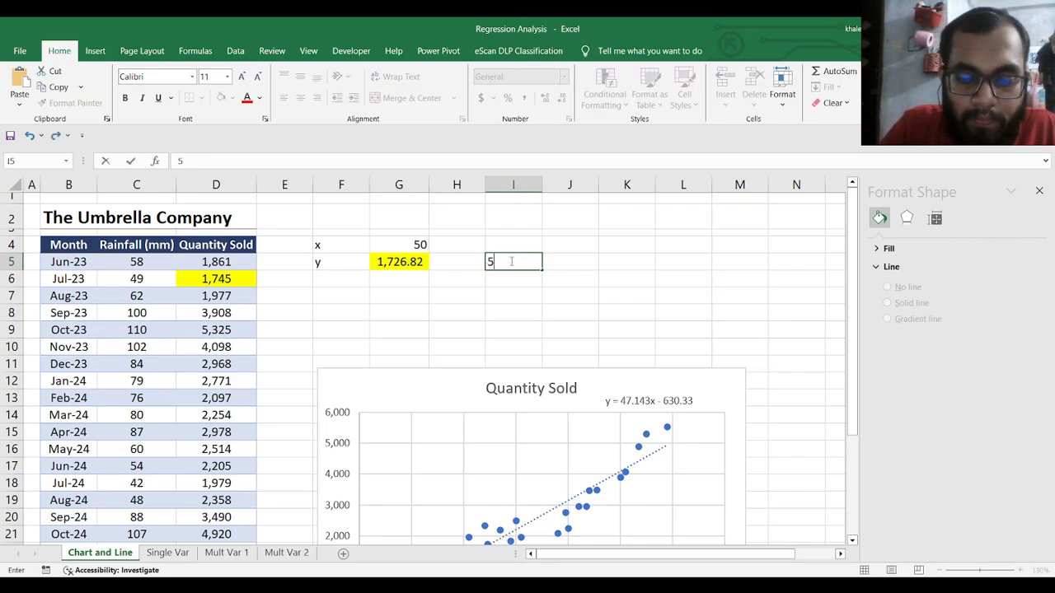
pyautogui.write('0')
pyautogui.press('BackSpace')
pyautogui.press('BackSpace')
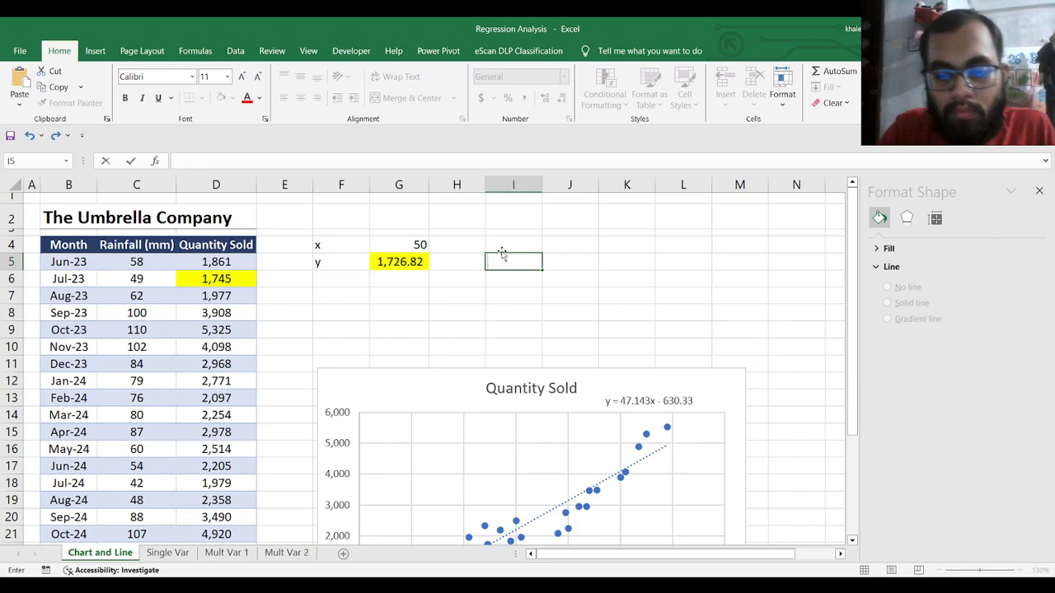
# Step: Calculate the predicted quantity sold in I5 from the trendline equation with the formula =47.143*G4-630.33
pyautogui.write('=')
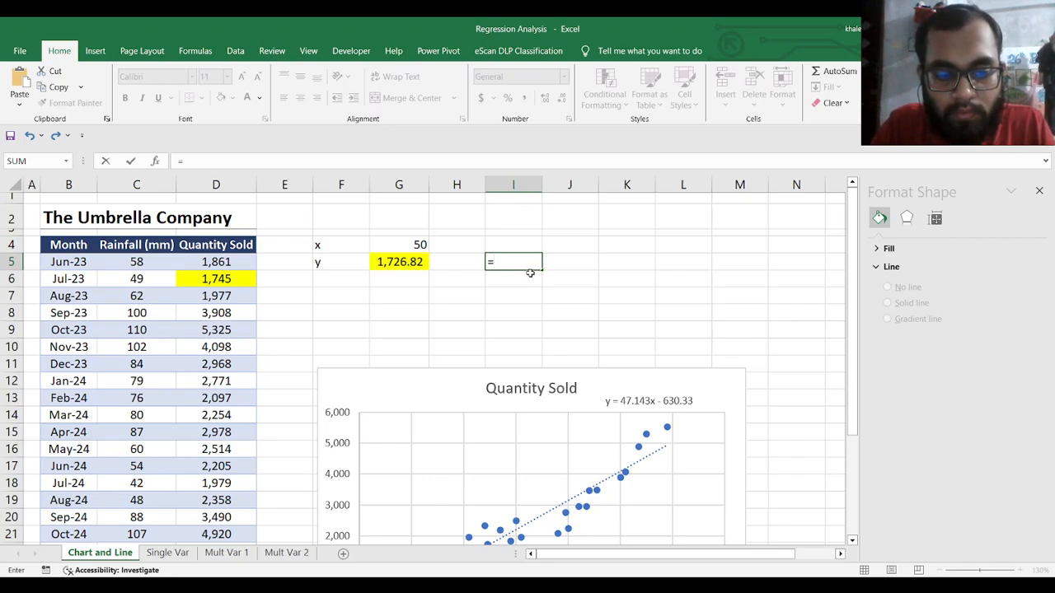
pyautogui.write('47')
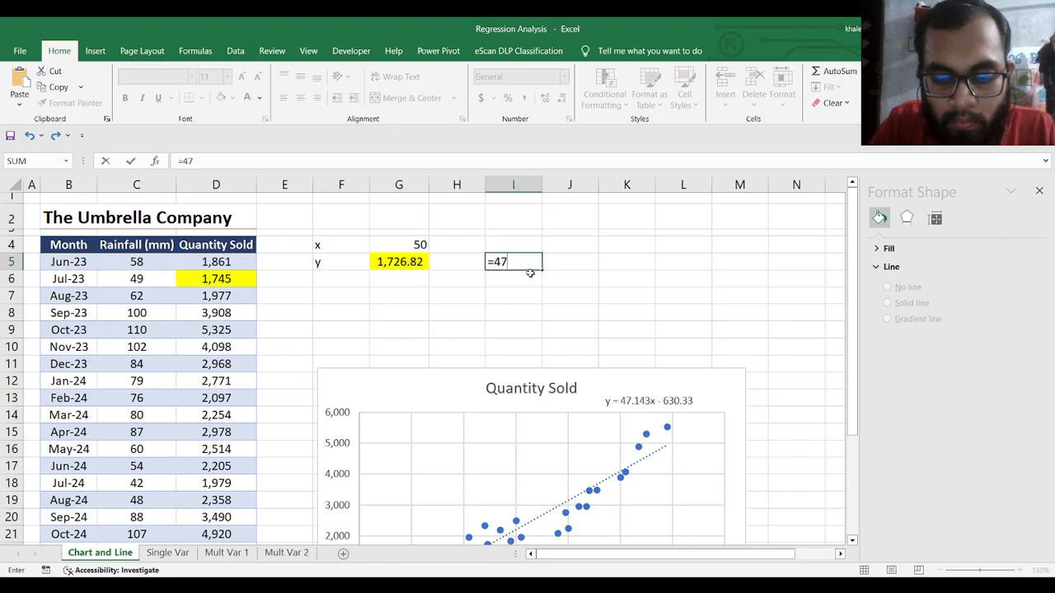
pyautogui.write('.1')
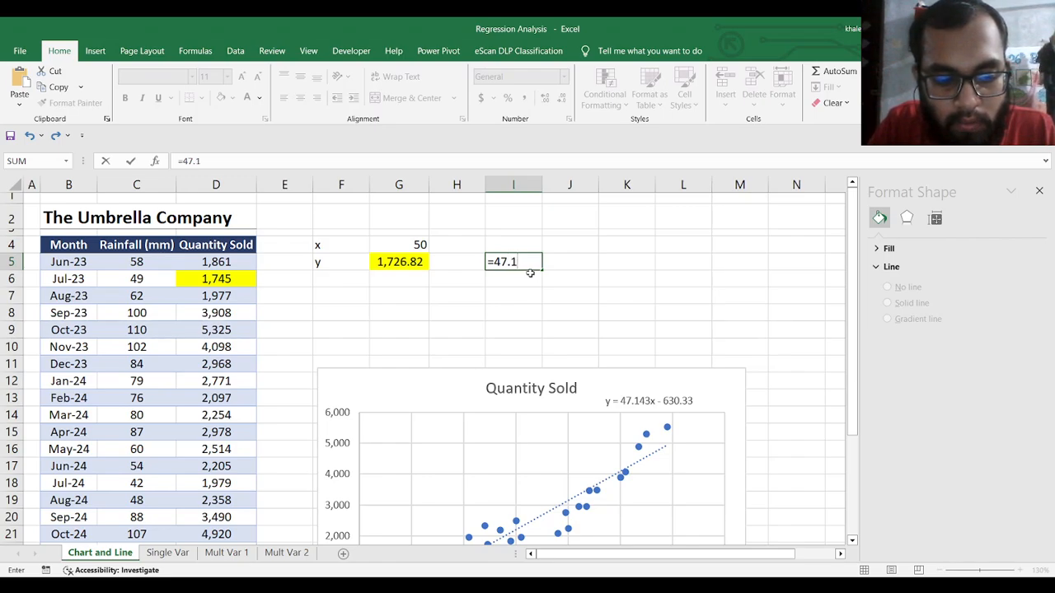
pyautogui.write('43*')
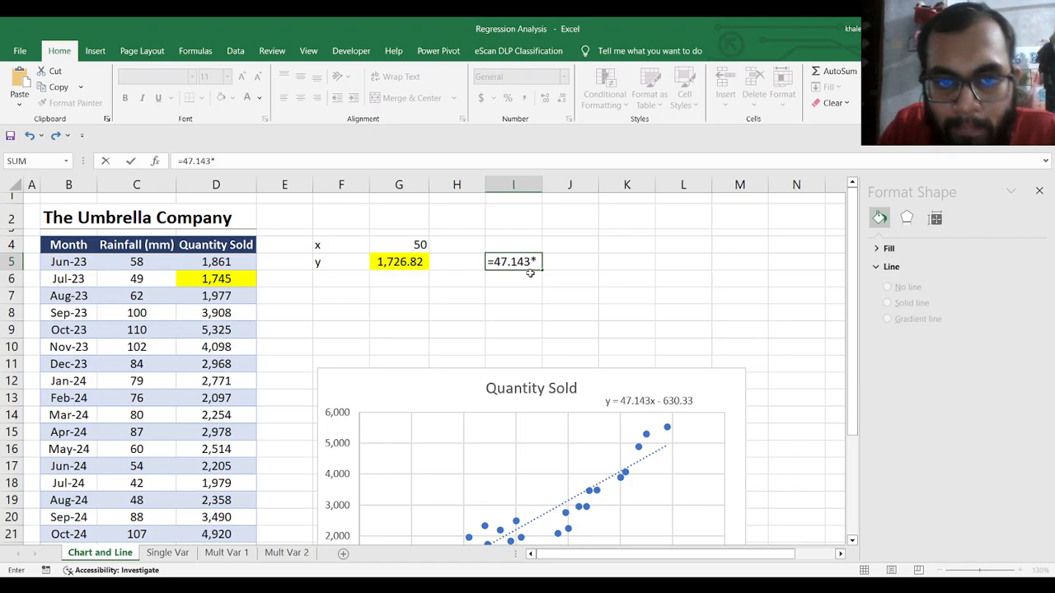
pyautogui.click(410, 240)
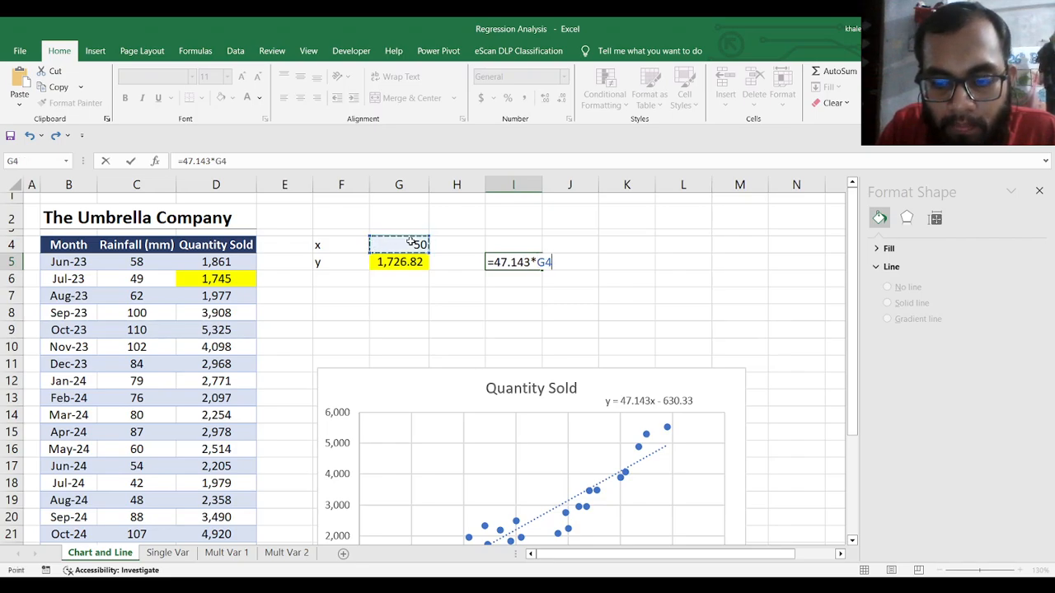
pyautogui.write('-')
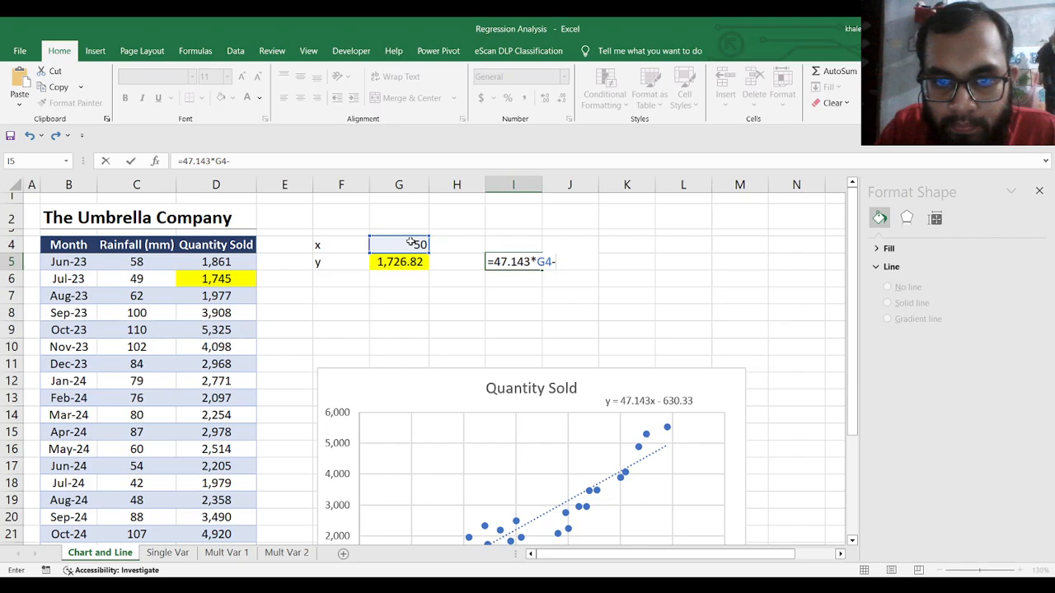
pyautogui.write('630')
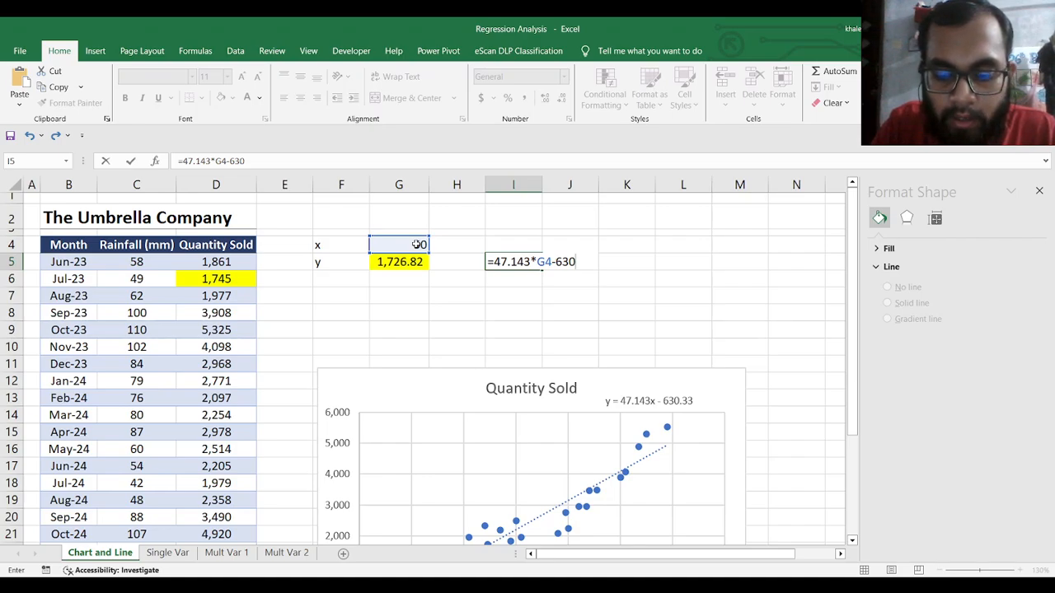
pyautogui.write('.33')
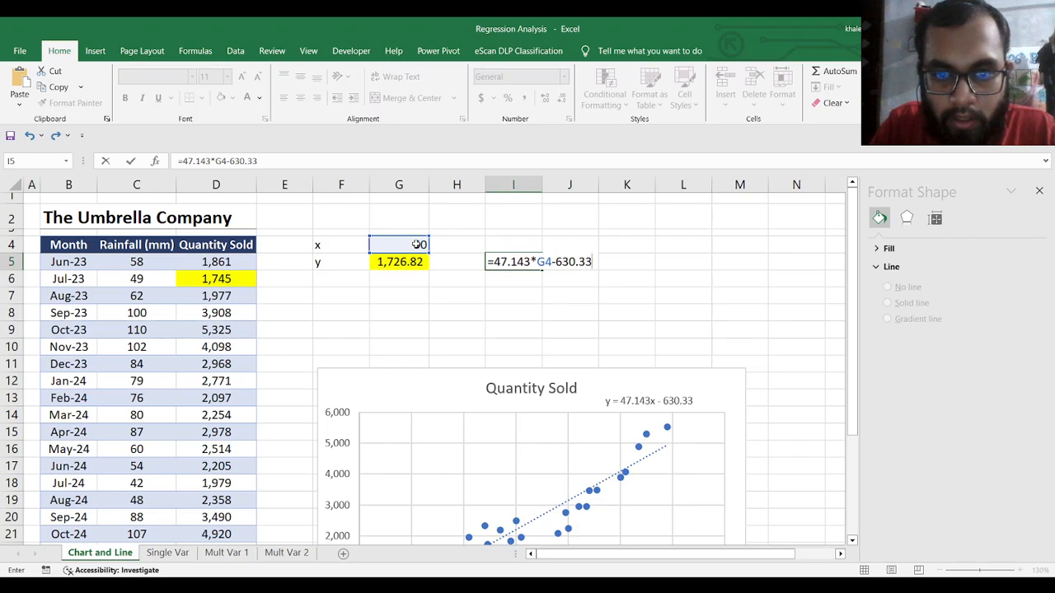
pyautogui.press('Return')
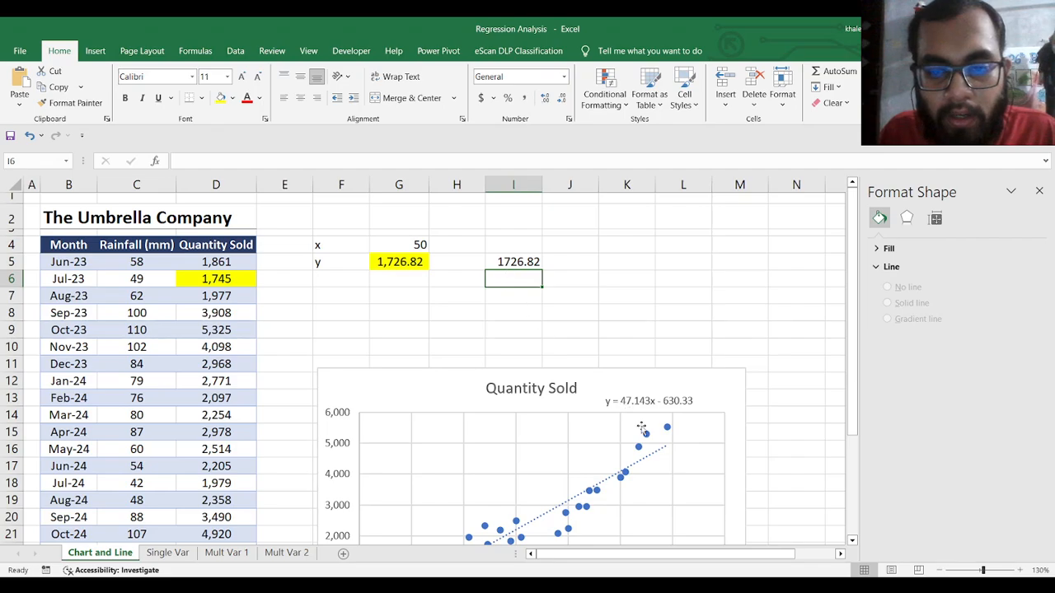
pyautogui.hotkey('alt', 'Tab')
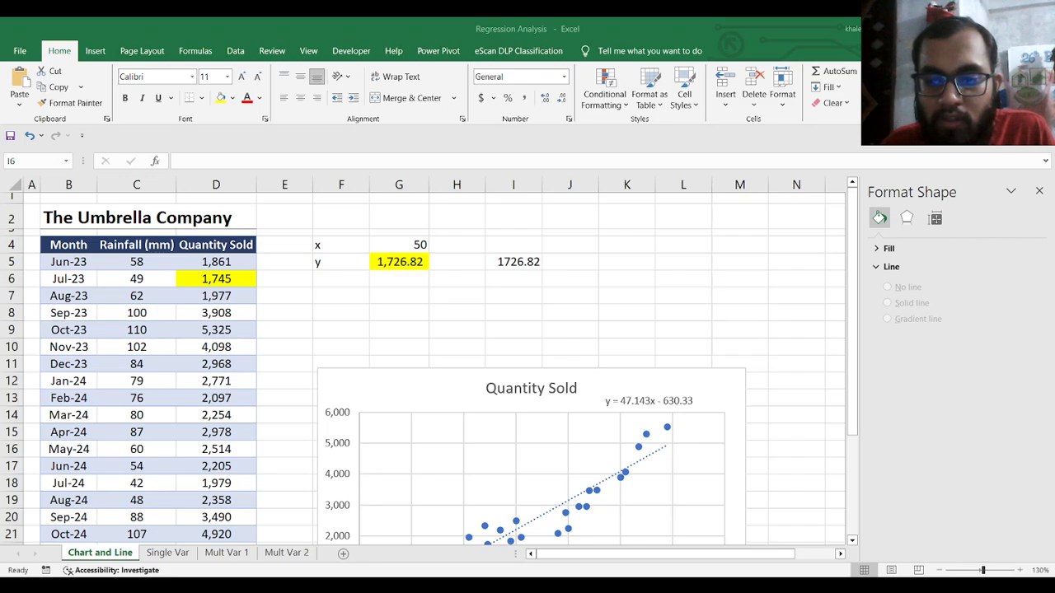
pyautogui.hotkey('alt', 'Tab')
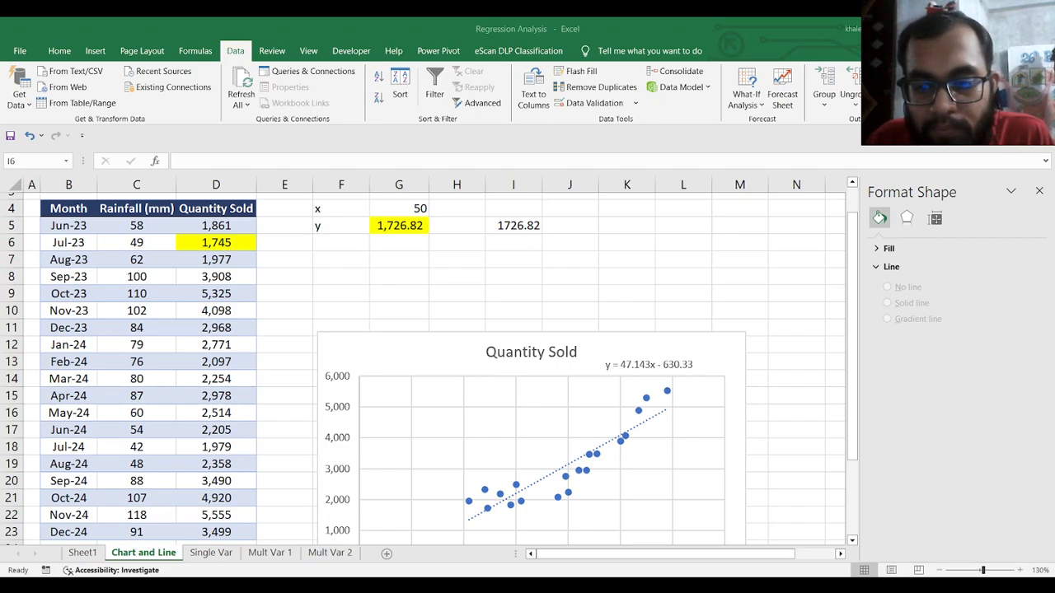
pyautogui.click(523, 319)
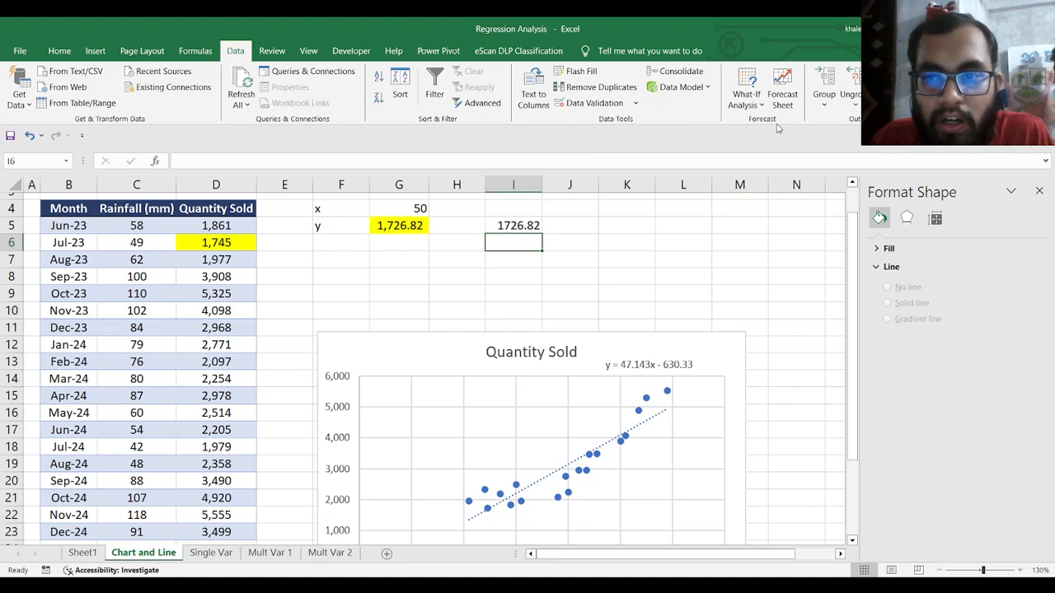
# Step: Run a Regression analysis with Quantity Sold D4:D23 as the Y range and Rainfall C4:C23 as the X range, output to a new worksheet
pyautogui.click(956, 72)
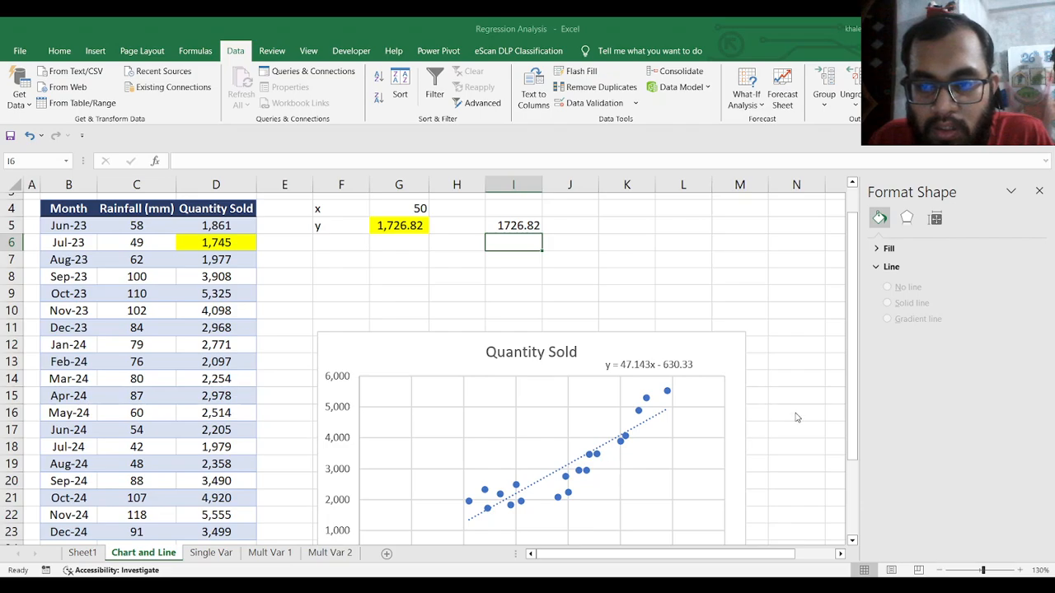
pyautogui.click(842, 384)
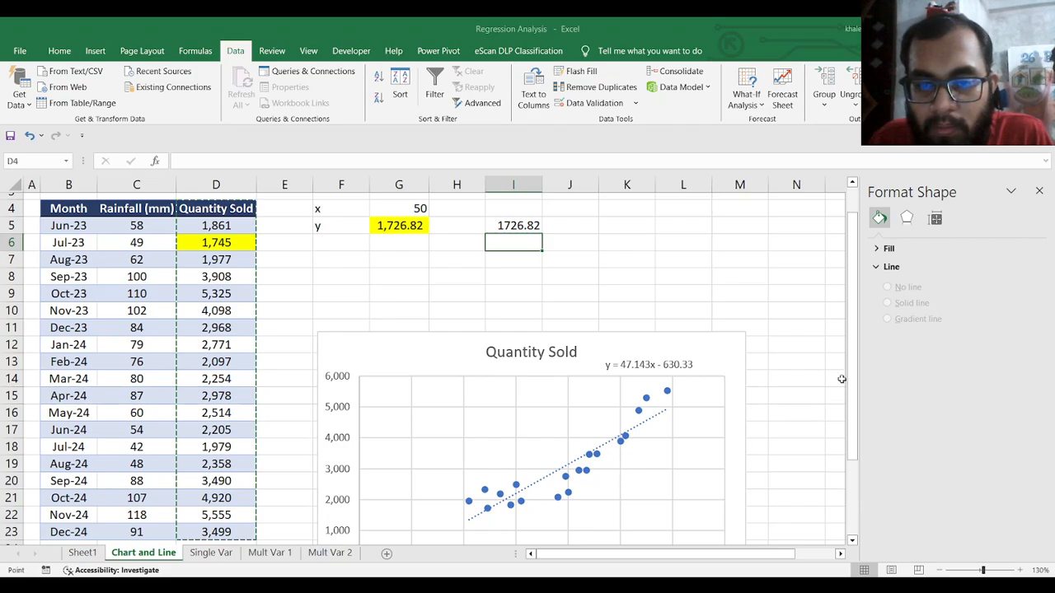
pyautogui.click(761, 316)
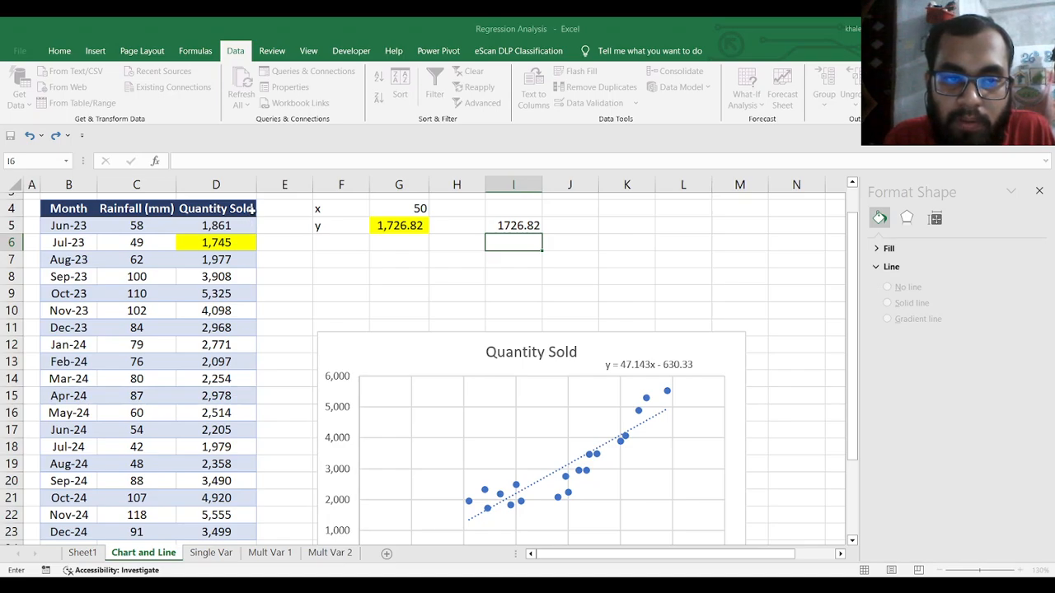
pyautogui.moveTo(252, 209); pyautogui.dragTo(222, 445)
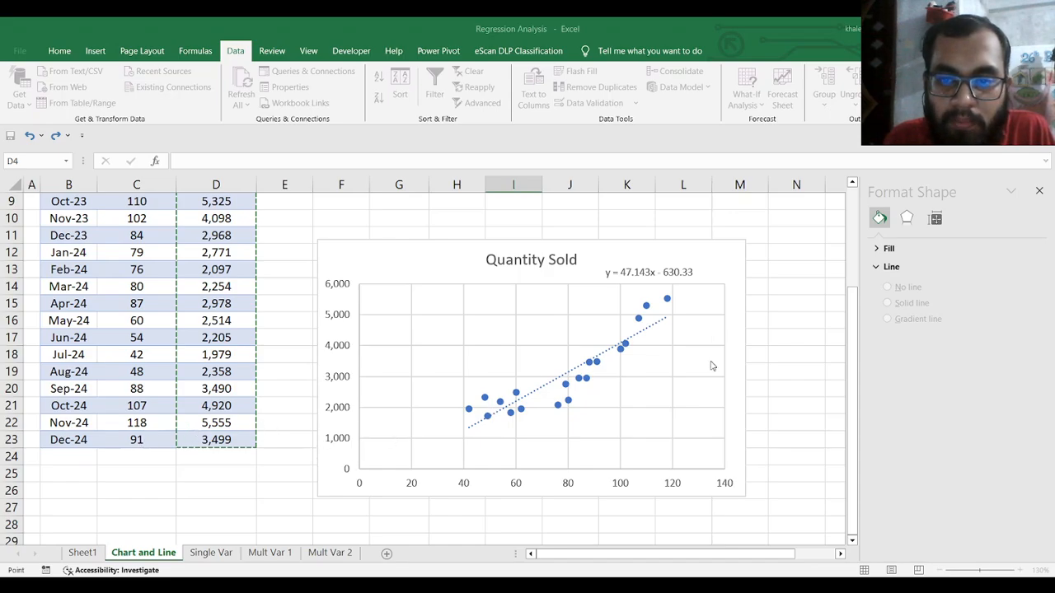
pyautogui.click(735, 341)
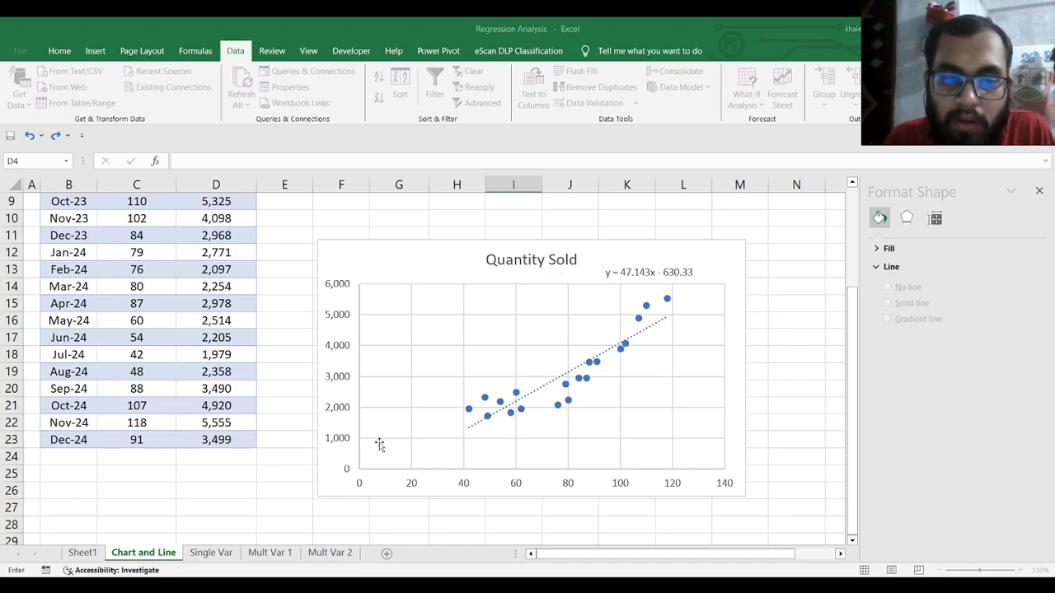
pyautogui.moveTo(154, 444); pyautogui.dragTo(145, 231)
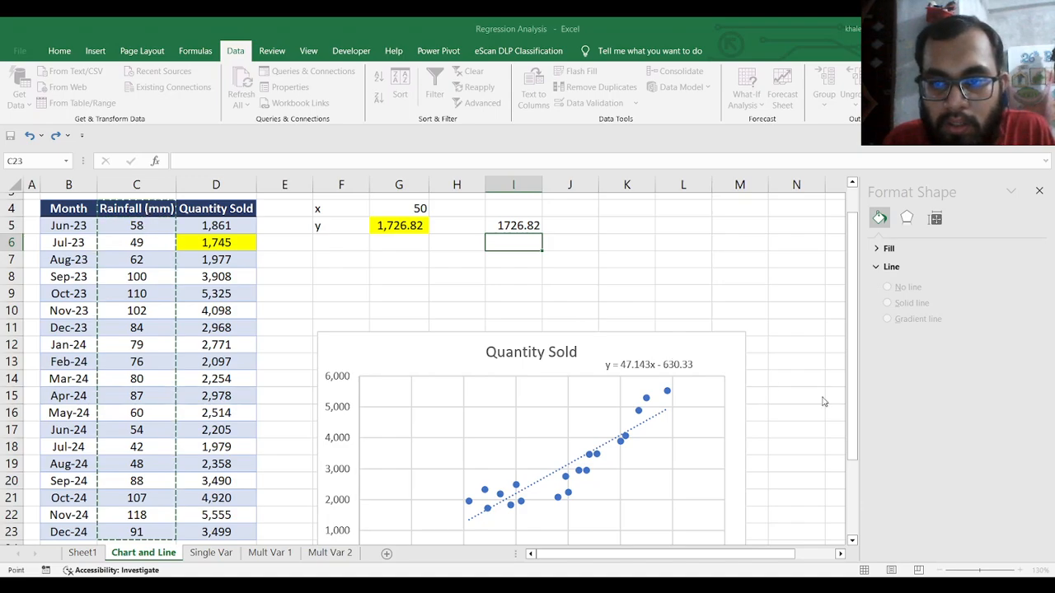
pyautogui.click(847, 309)
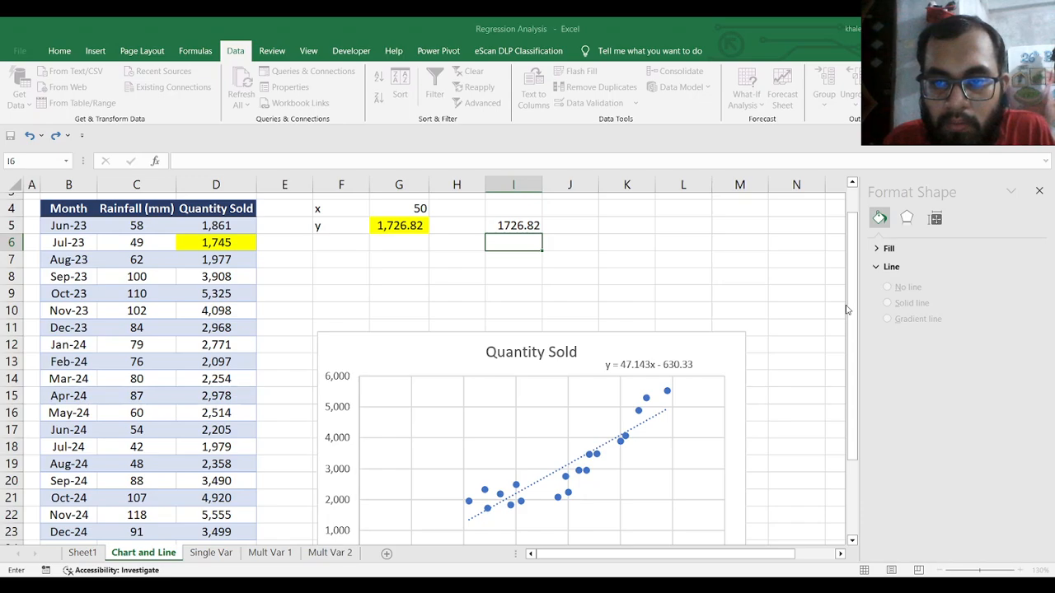
pyautogui.click(854, 319)
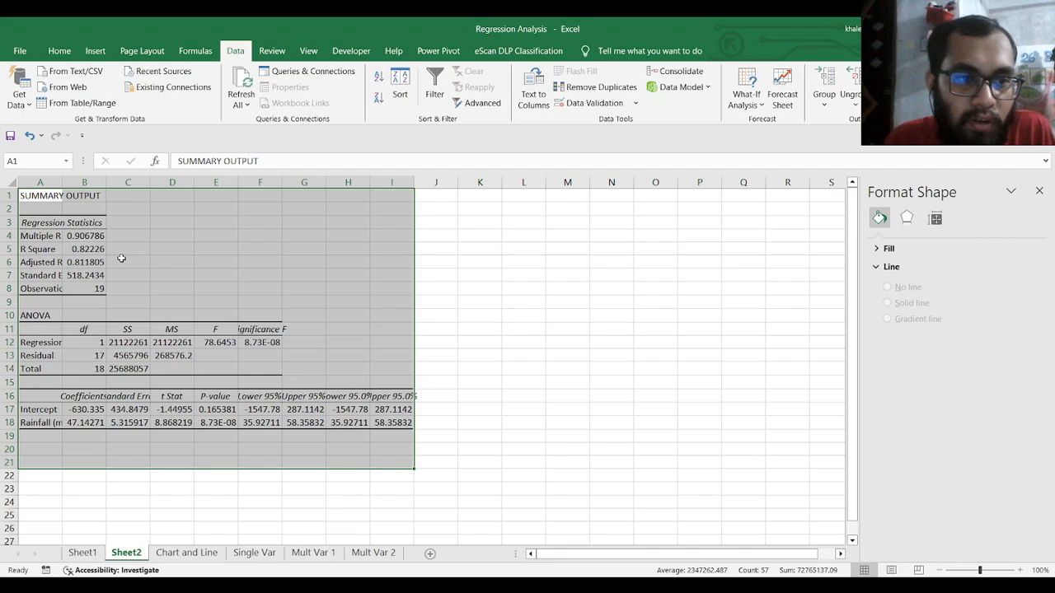
# Step: Close the Format Shape pane and enlarge the regression summary sheet to 170%
pyautogui.keyDown('ctrl'); pyautogui.scroll(2, 121, 259); pyautogui.keyUp('ctrl')
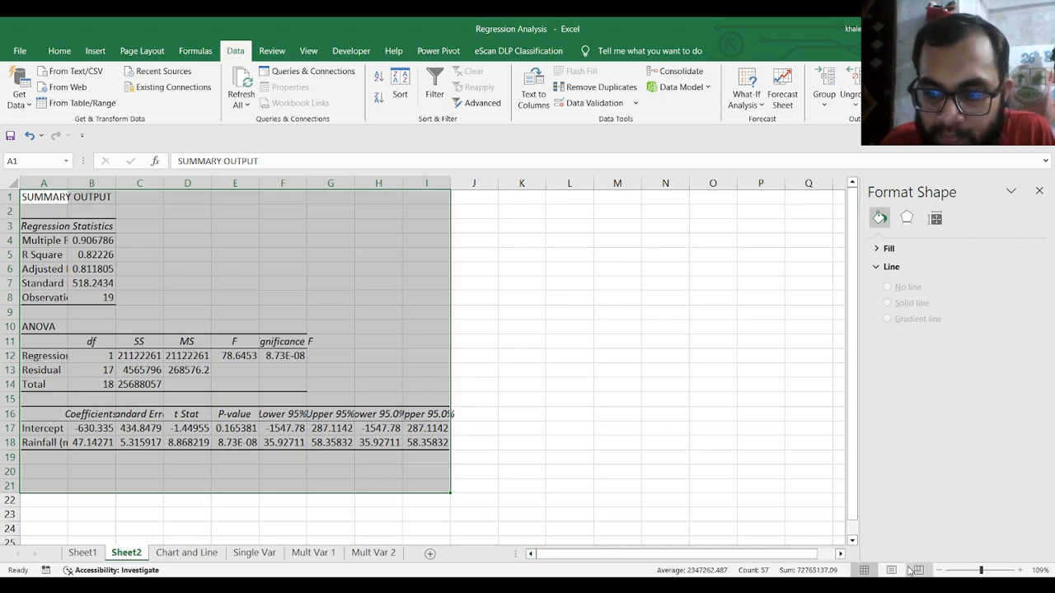
pyautogui.click(1040, 192)
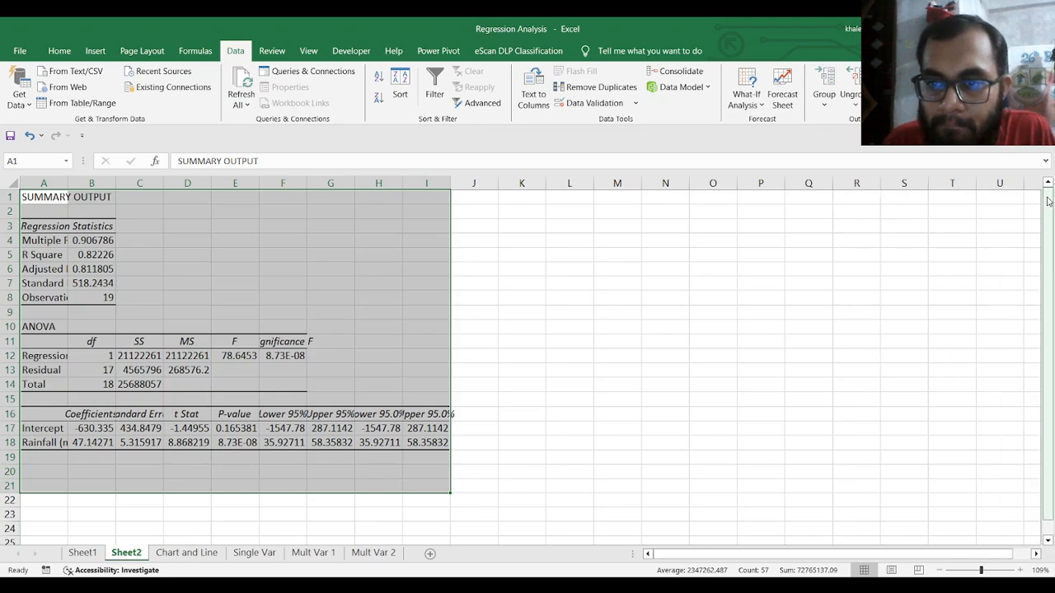
pyautogui.click(1021, 570)
pyautogui.click(1021, 570)
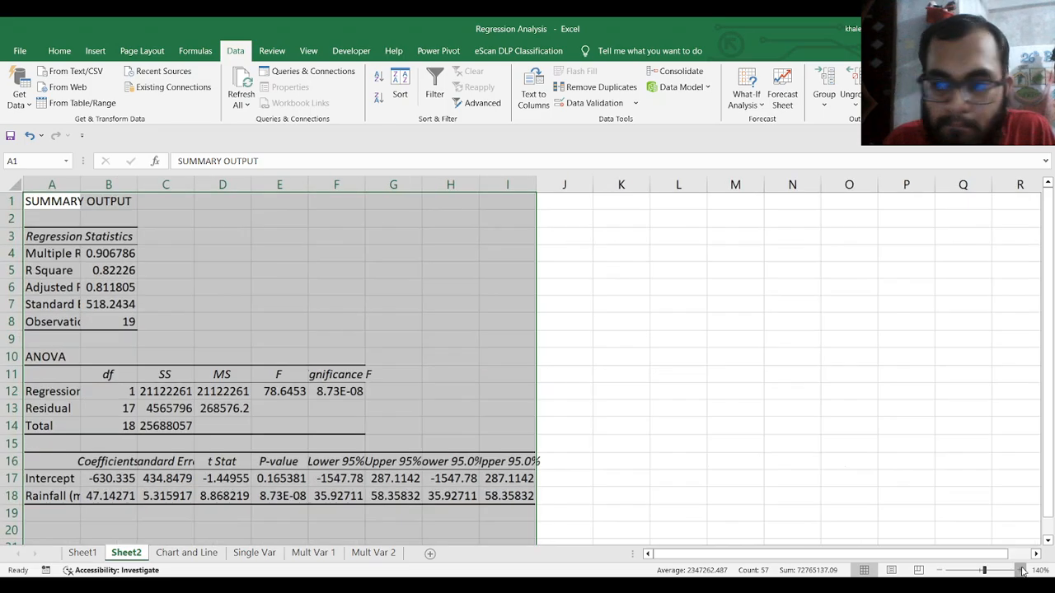
pyautogui.click(1022, 570)
pyautogui.click(1021, 571)
pyautogui.click(1021, 570)
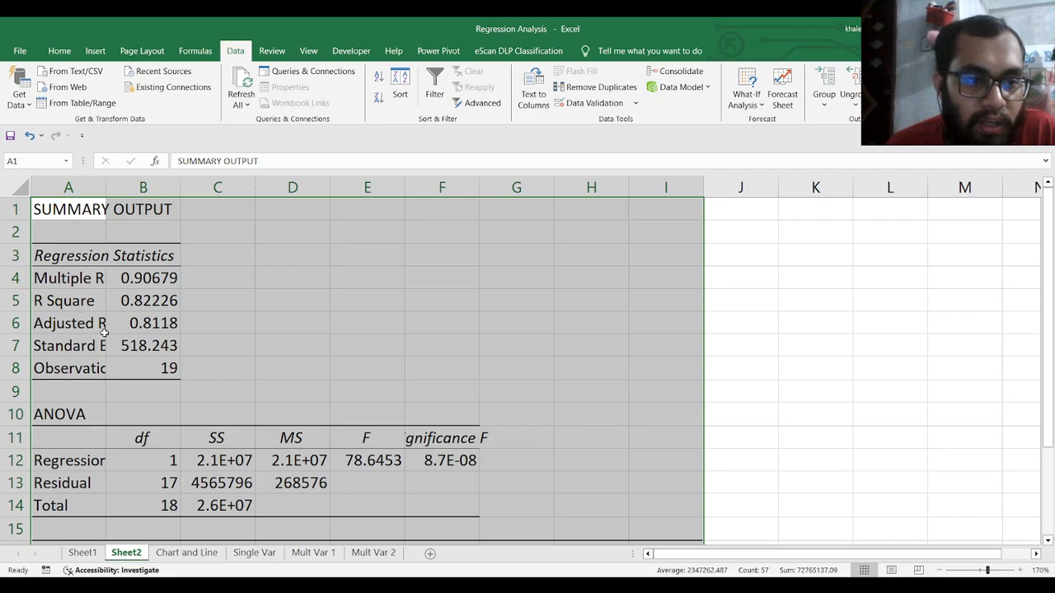
# Step: Autofit the widths of columns A, B, C, D and F in the regression summary so labels and values show in full
pyautogui.doubleClick(106, 191)
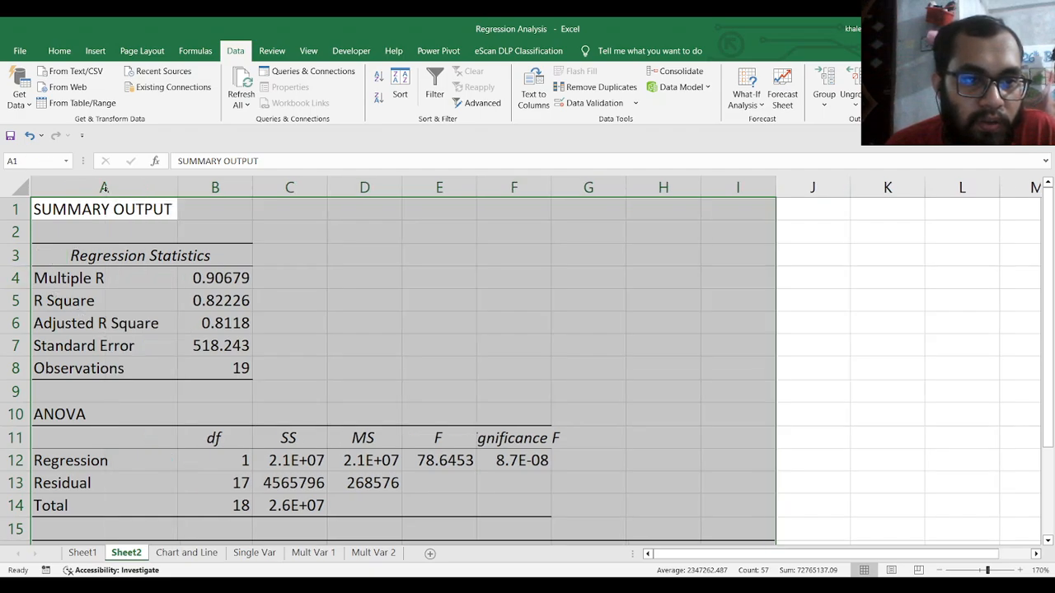
pyautogui.click(229, 187)
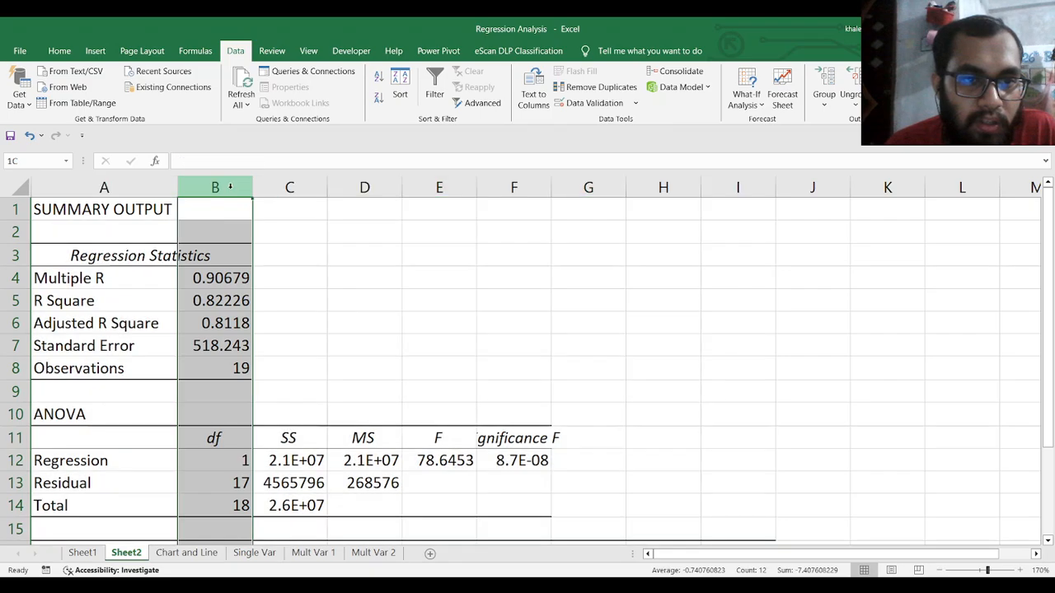
pyautogui.moveTo(253, 185); pyautogui.dragTo(253, 185)
pyautogui.doubleClick(254, 185)
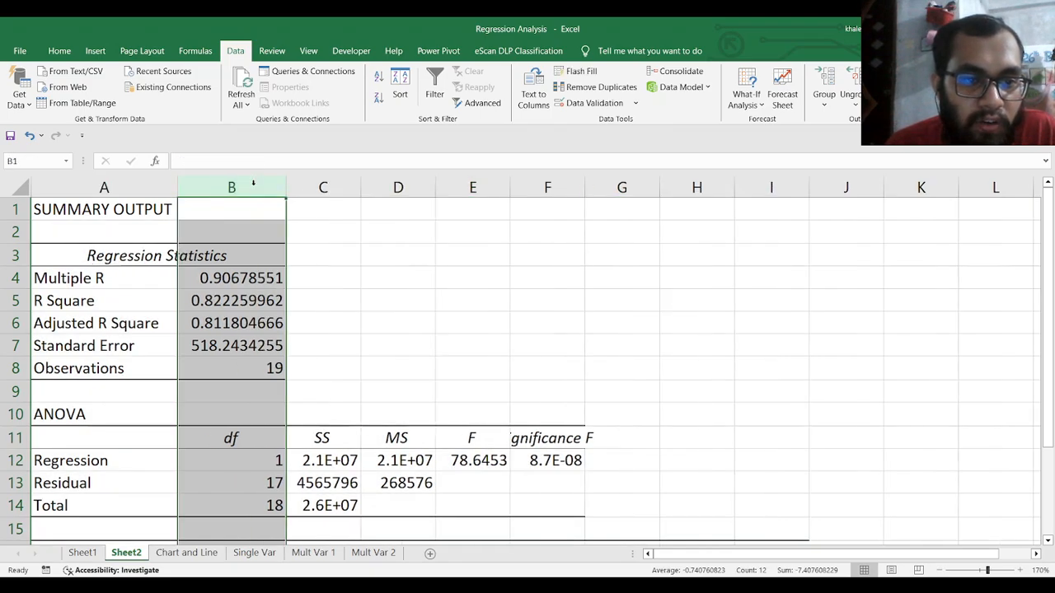
pyautogui.click(349, 188)
pyautogui.doubleClick(360, 188)
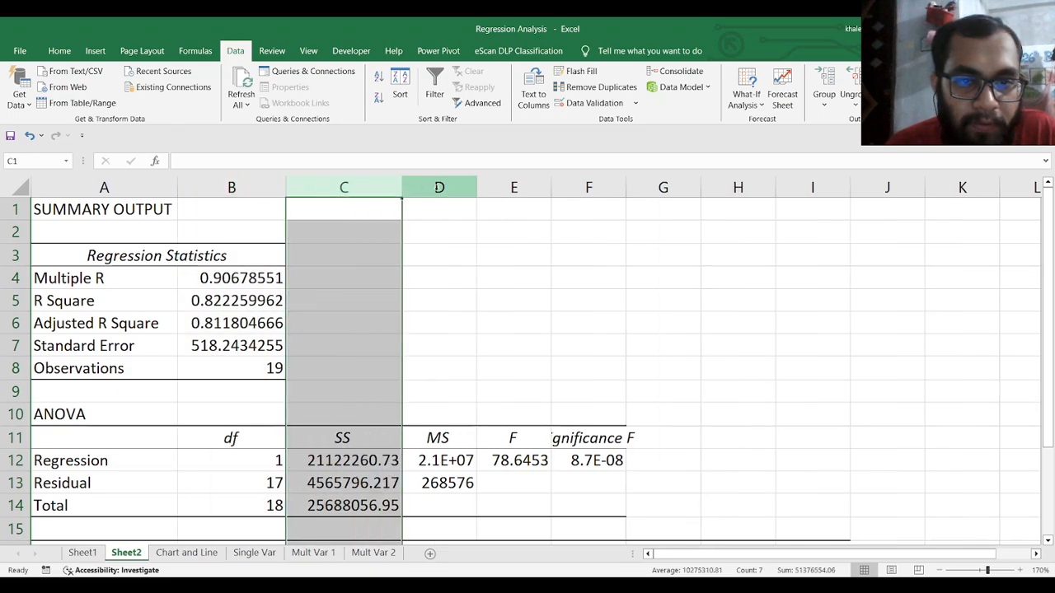
pyautogui.doubleClick(476, 187)
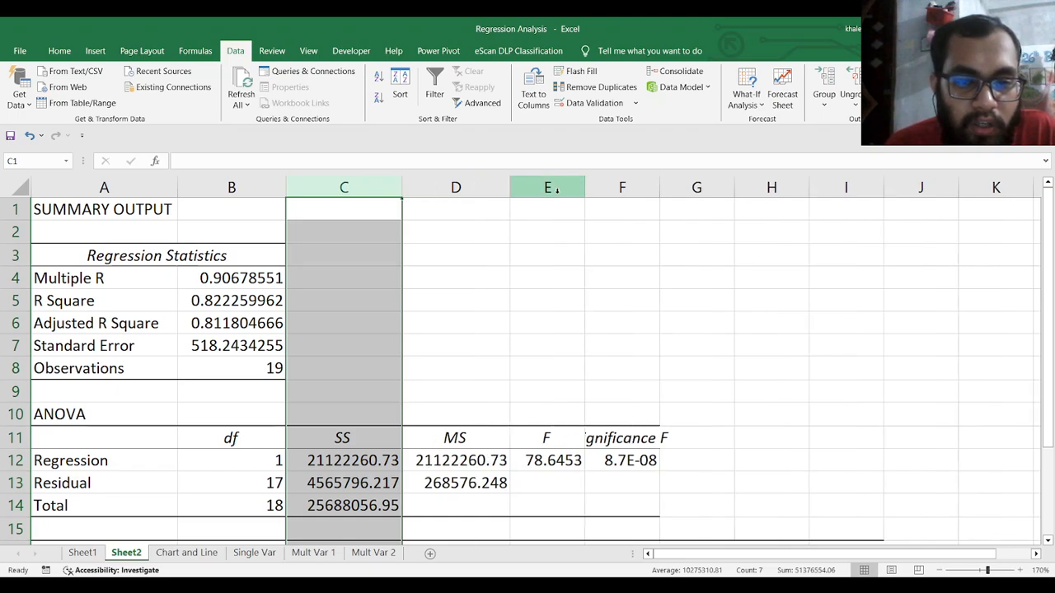
pyautogui.doubleClick(659, 188)
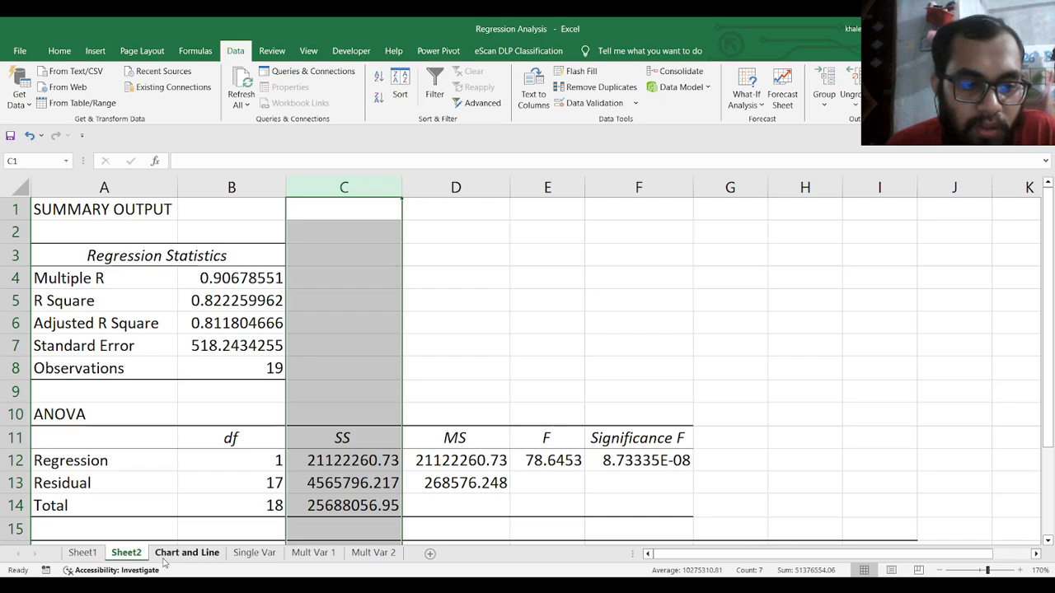
# Step: Compare the summary output on Sheet1 and the trendline equation on the Chart and Line sheet with the regression summary on Sheet2
pyautogui.click(84, 553)
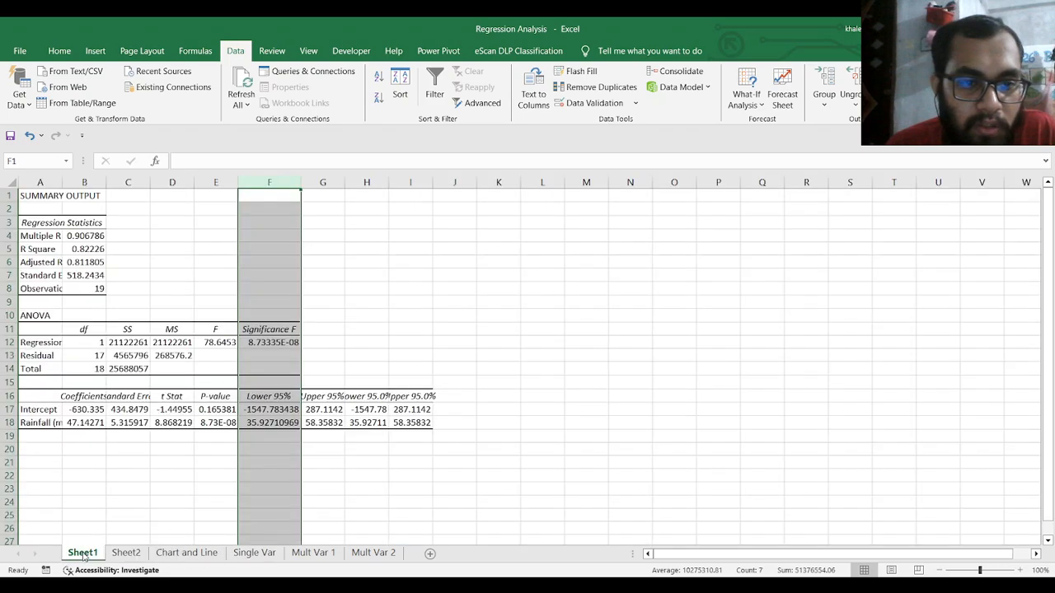
pyautogui.click(186, 554)
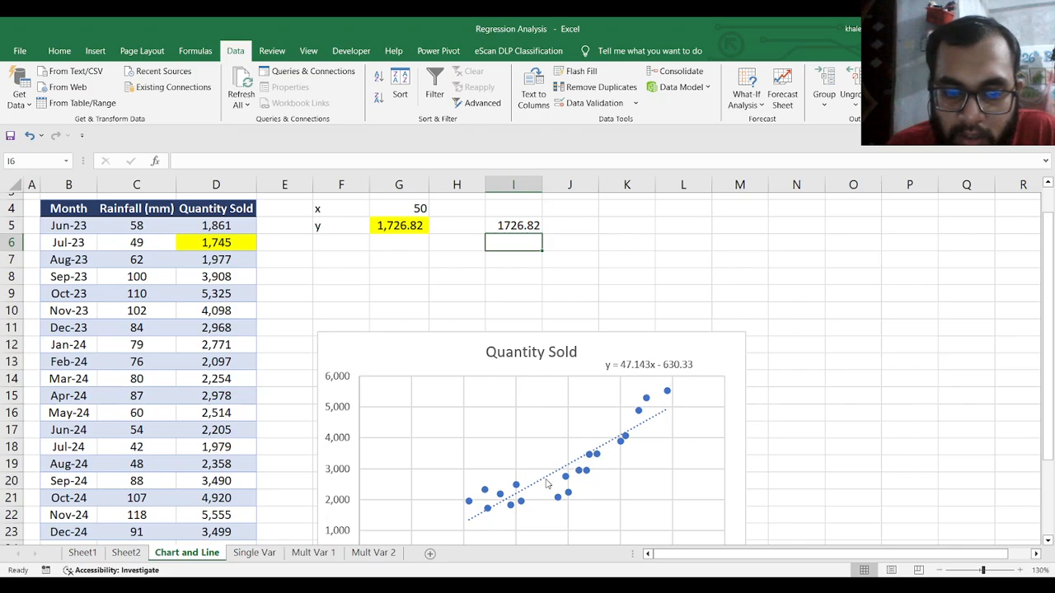
pyautogui.click(126, 552)
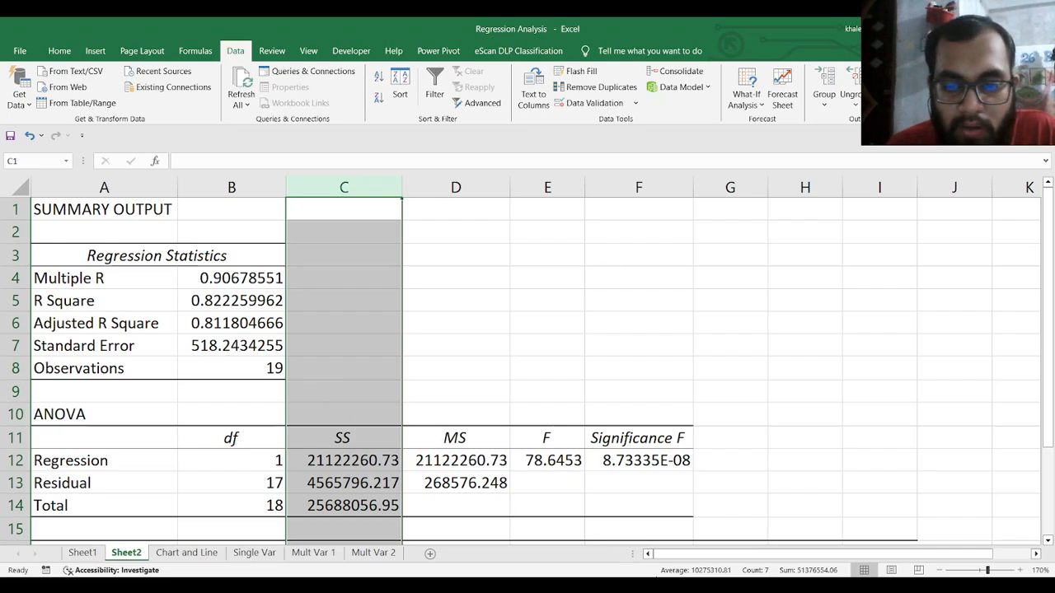
pyautogui.hotkey('alt', 'Tab')
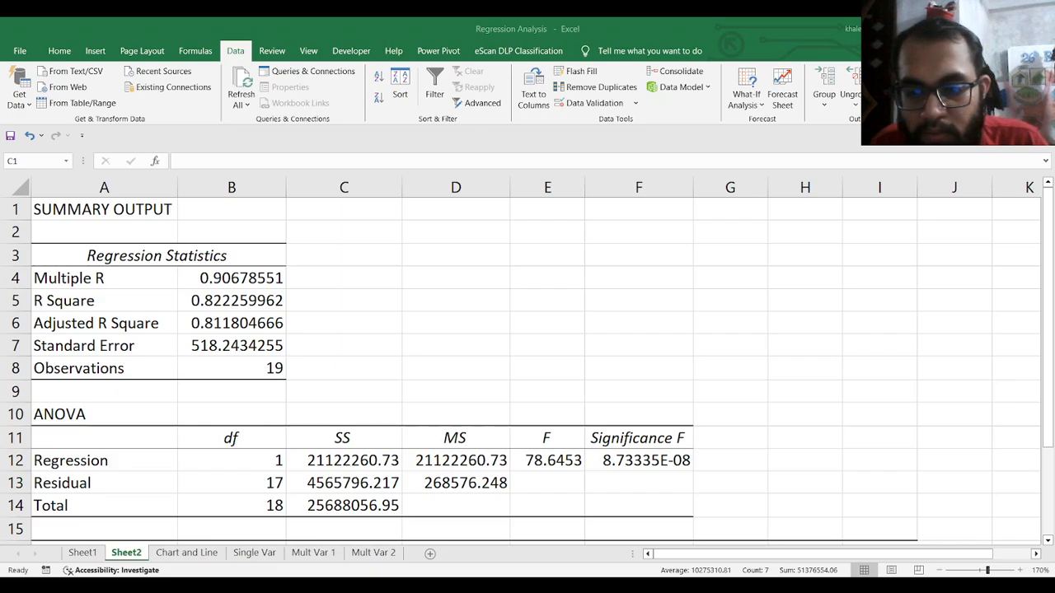
pyautogui.hotkey('alt', 'Tab')
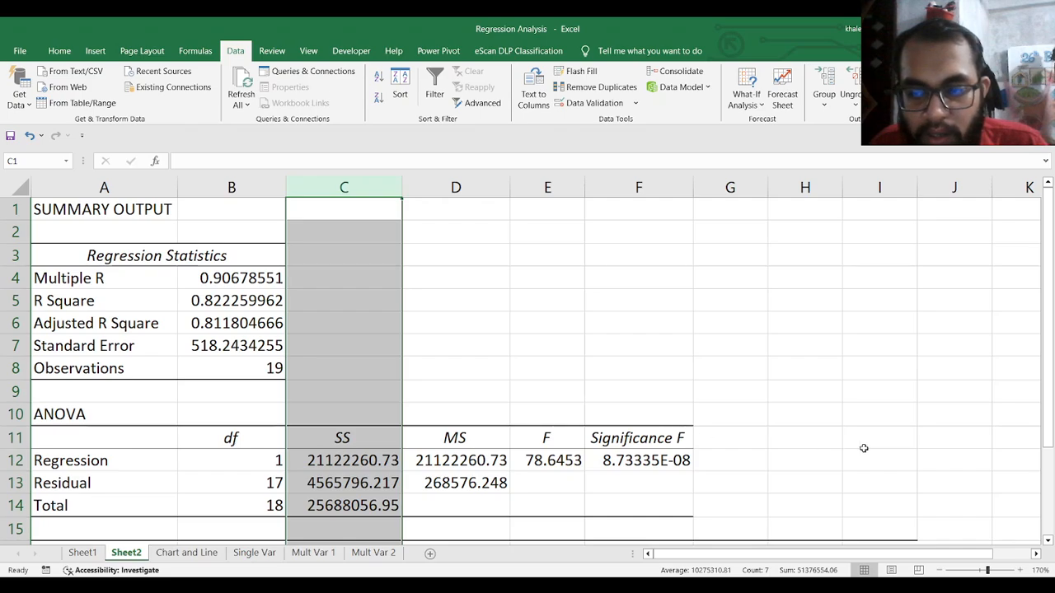
# Step: Autofit the widths of columns G and H so the Upper 95% and Lower 95.0% headings and values show in full
pyautogui.click(1049, 541)
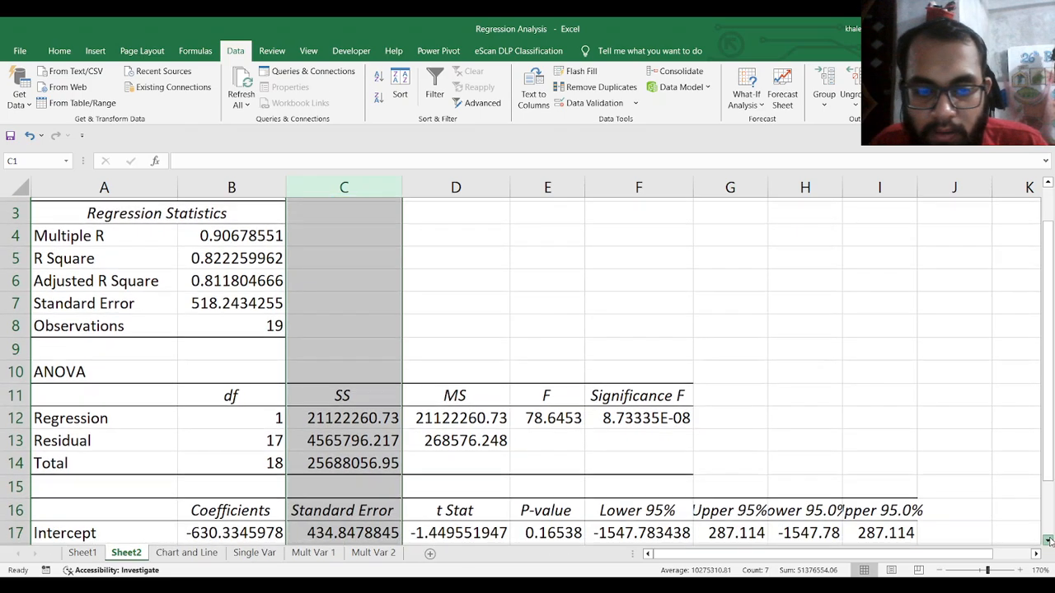
pyautogui.click(1048, 540)
pyautogui.click(1048, 541)
pyautogui.click(1048, 541)
pyautogui.click(1048, 541)
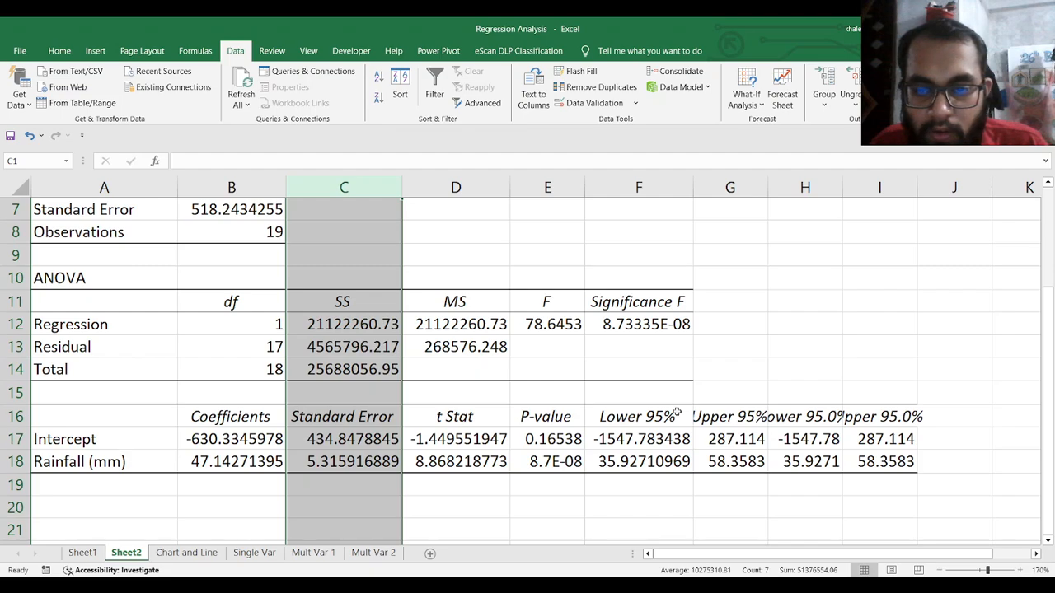
pyautogui.doubleClick(768, 183)
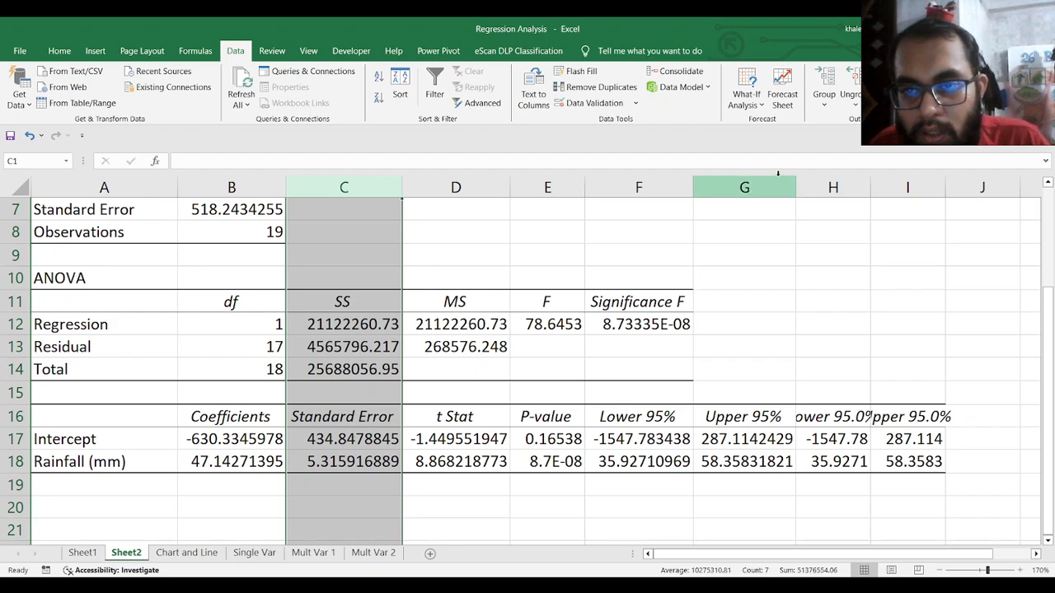
pyautogui.doubleClick(870, 187)
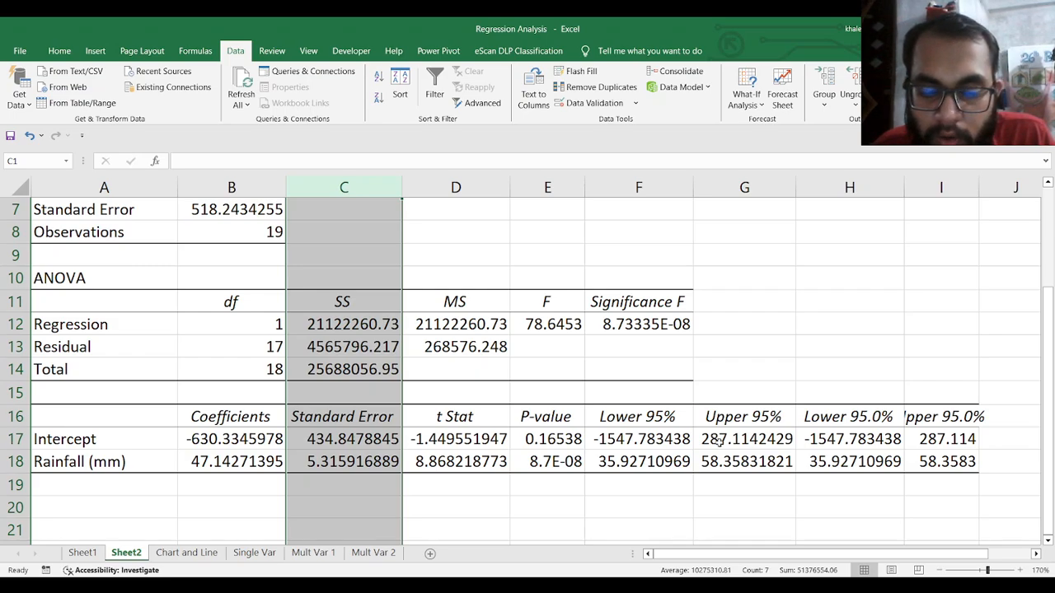
# Step: Review the rainfall and quantity data and trendline equation on the Chart and Line sheet, and return to the regression summary on Sheet2
pyautogui.click(80, 554)
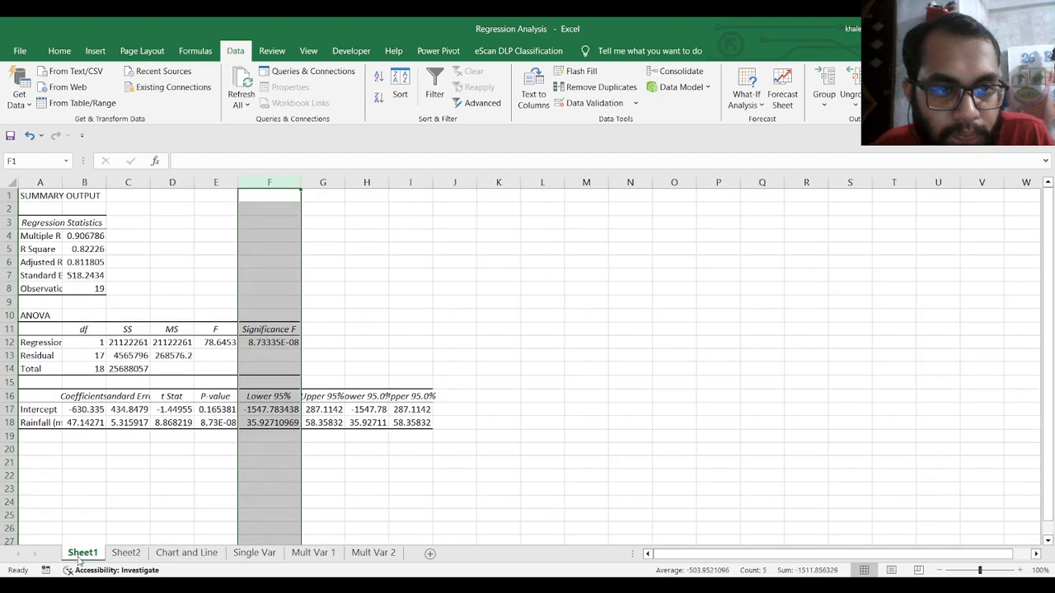
pyautogui.click(197, 557)
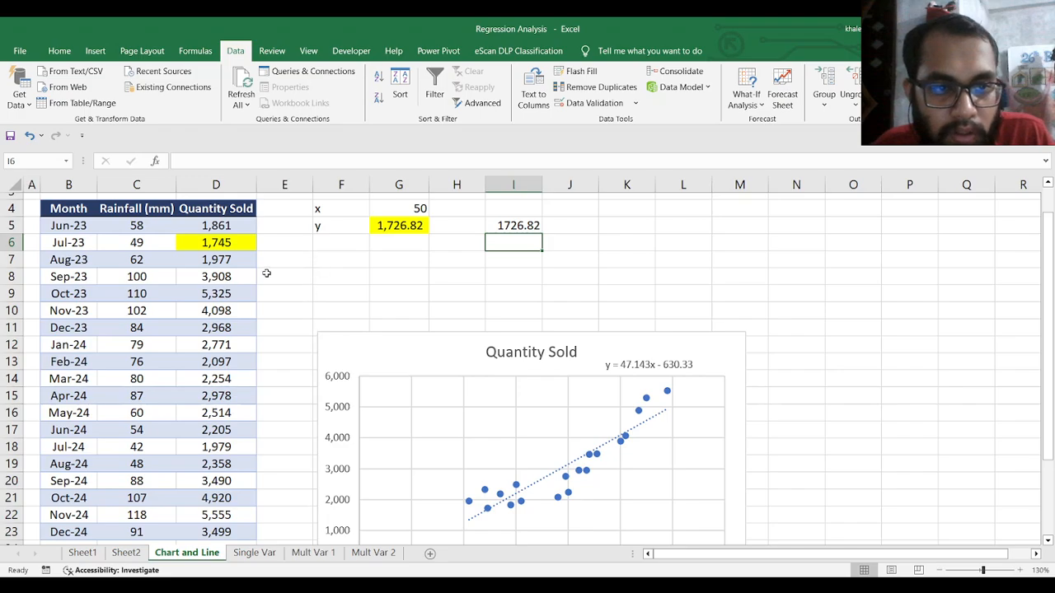
pyautogui.click(126, 553)
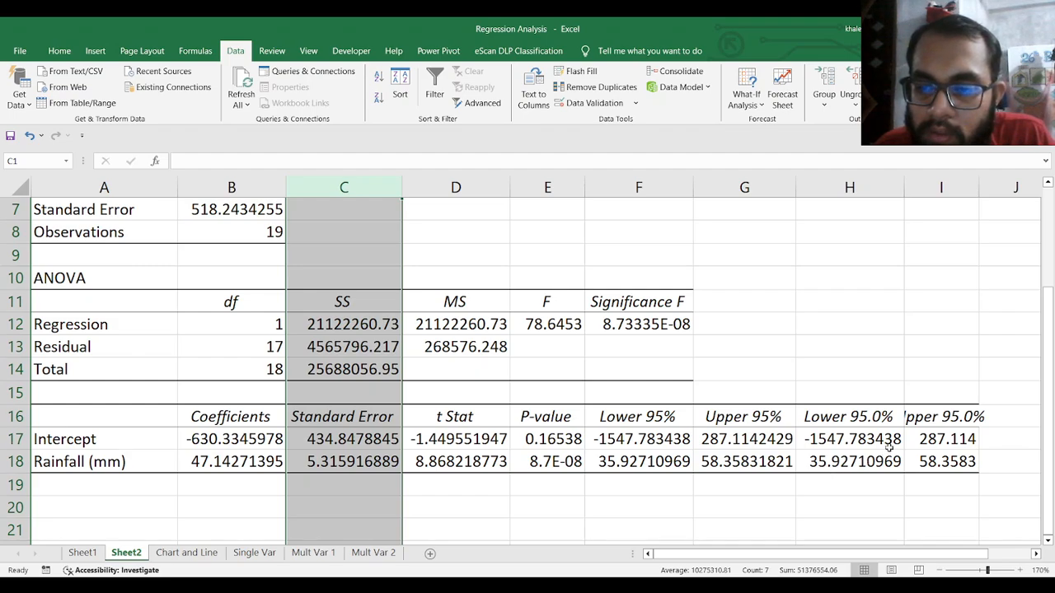
# Step: Autofit the width of column I so the last Upper 95.0% heading and values show in full
pyautogui.doubleClick(978, 187)
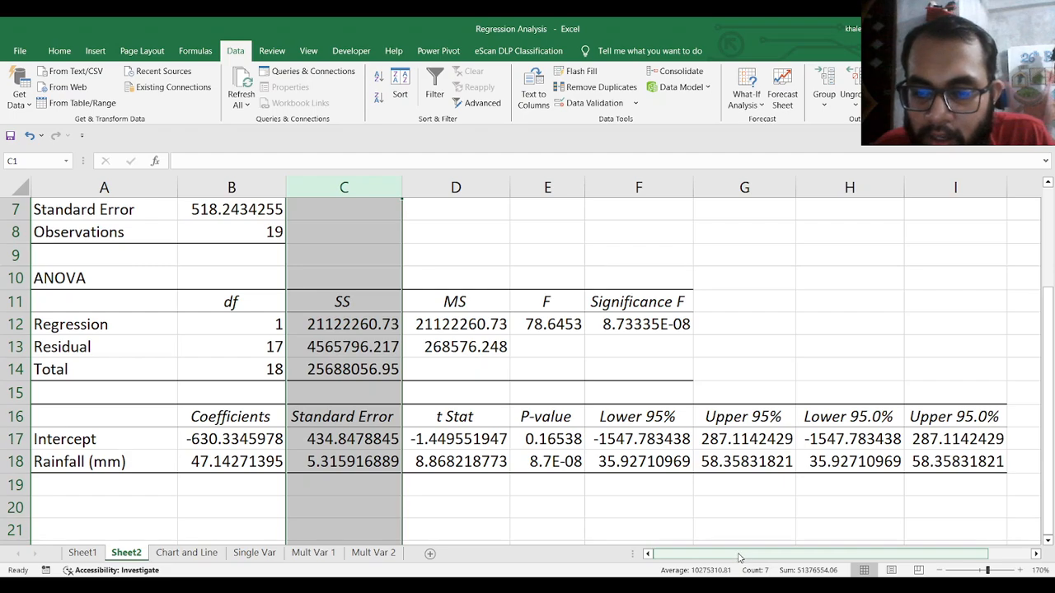
pyautogui.hotkey('alt', 'Tab')
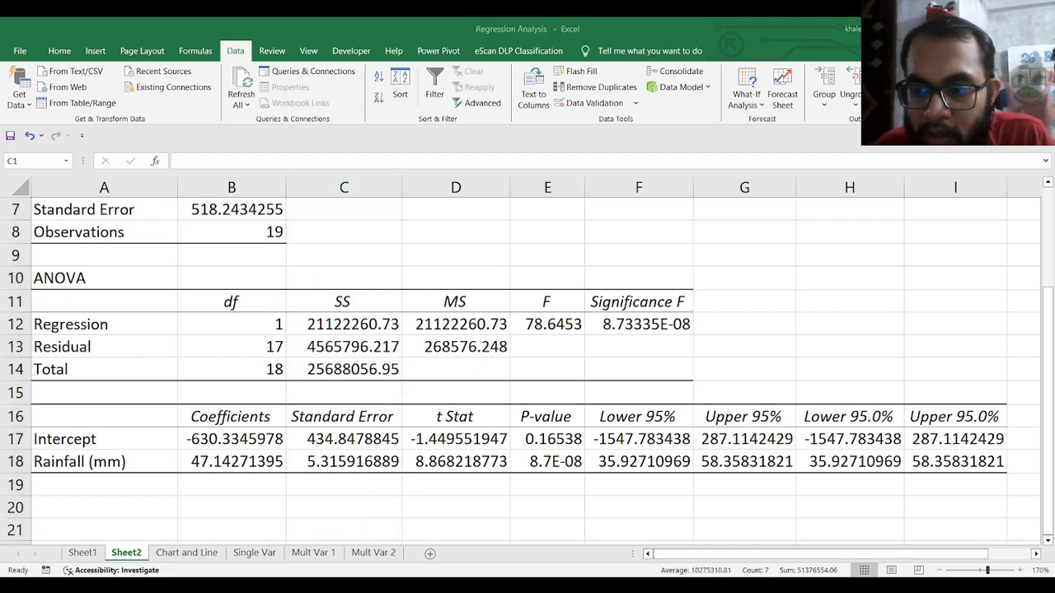